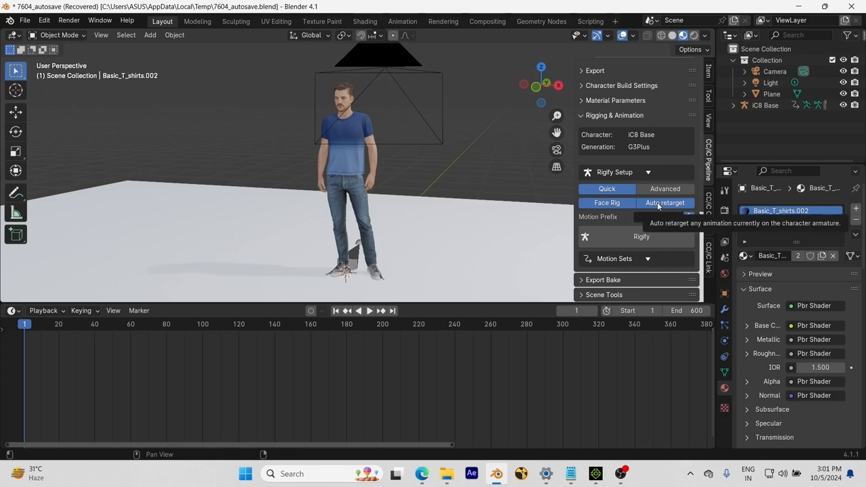
# Step: Rigify the iC8 Base character with the quick setup, face rig and auto retarget enabled, and select the generated rig
pyautogui.click(637, 237)
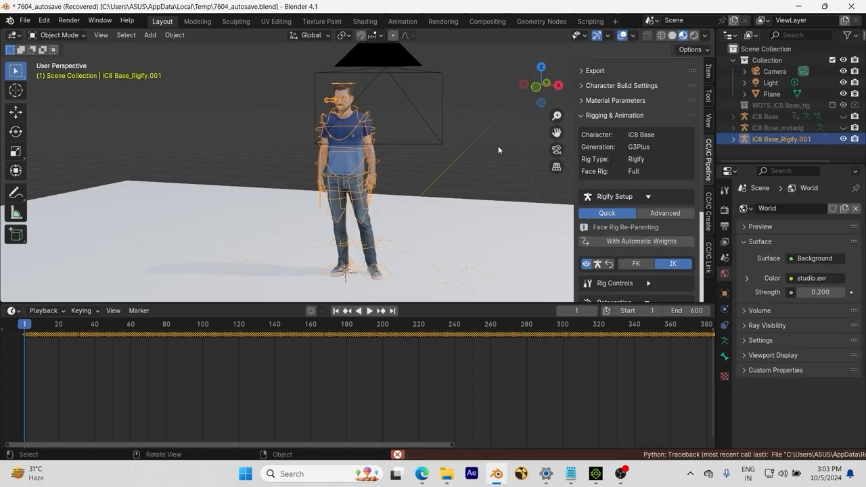
pyautogui.click(473, 198)
pyautogui.moveTo(470, 201); pyautogui.dragTo(425, 253, button='middle')
pyautogui.click(406, 282)
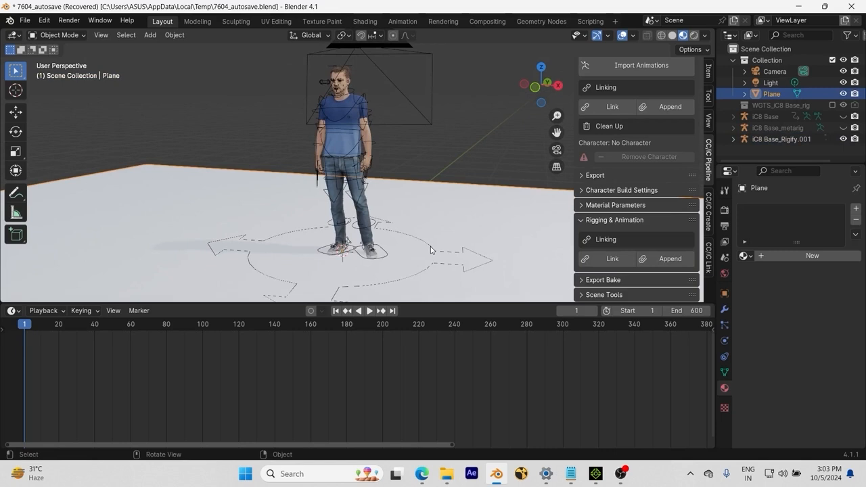
pyautogui.click(430, 248)
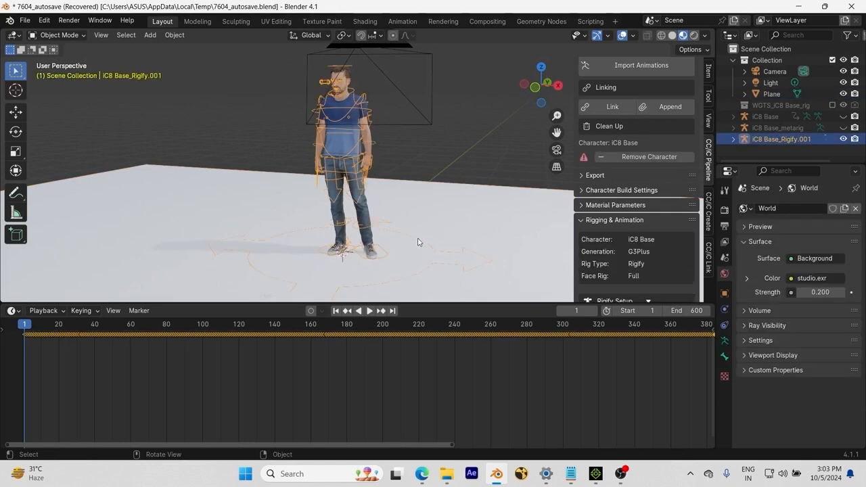
# Step: Hide the generated rig's control shapes and show them again
pyautogui.scroll(-1, 405, 242)
pyautogui.scroll(1, 405, 242)
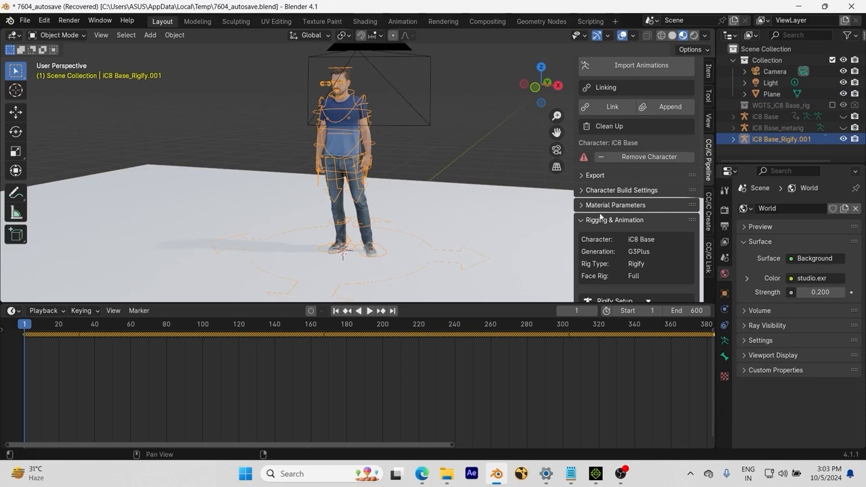
pyautogui.scroll(-3, 600, 216)
pyautogui.scroll(-2, 601, 212)
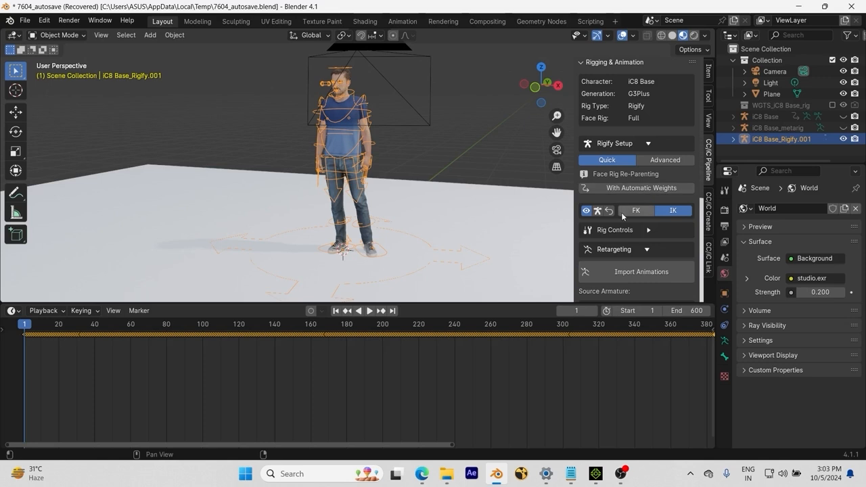
pyautogui.click(587, 211)
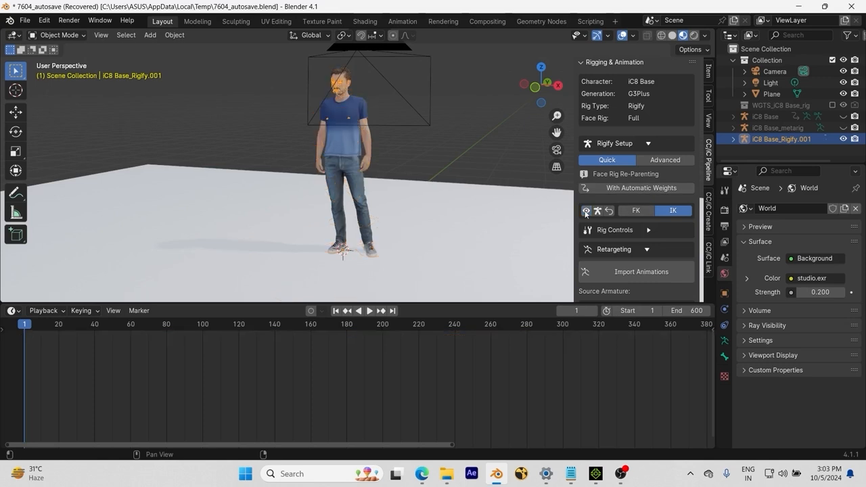
pyautogui.click(586, 211)
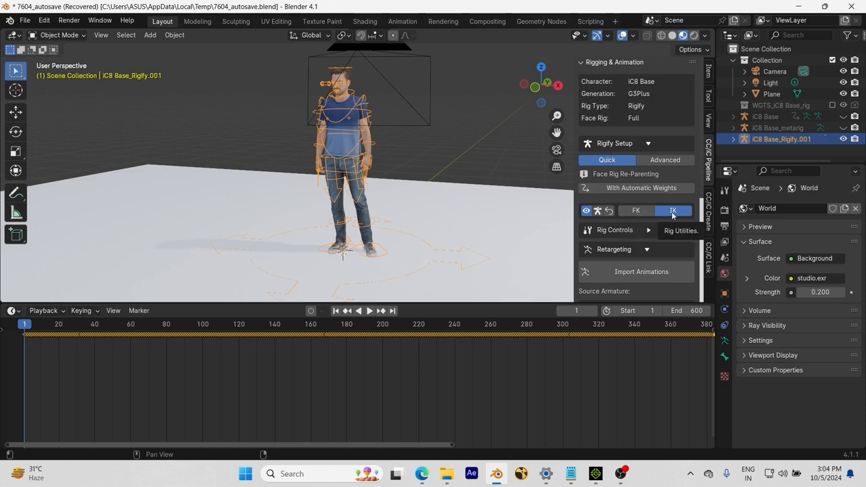
# Step: Expand the rig controls and examine the limbs' IK-FK, Follow and Stretch settings and the head controls
pyautogui.click(649, 231)
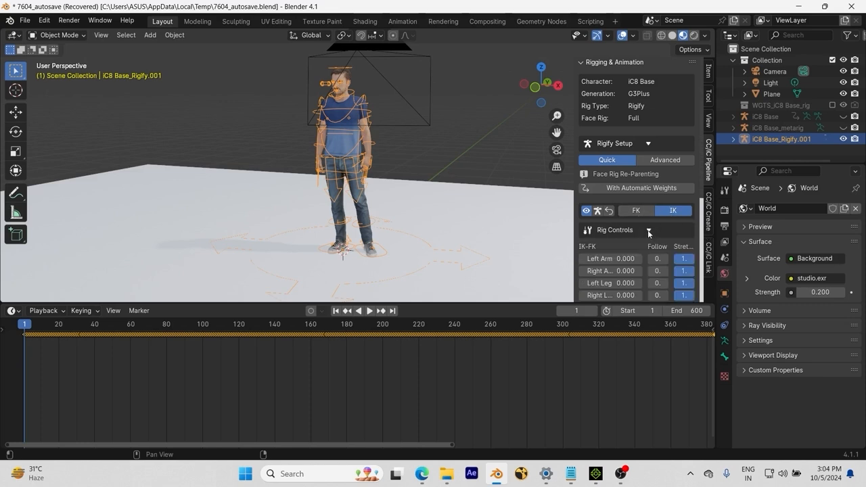
pyautogui.scroll(-3, 623, 232)
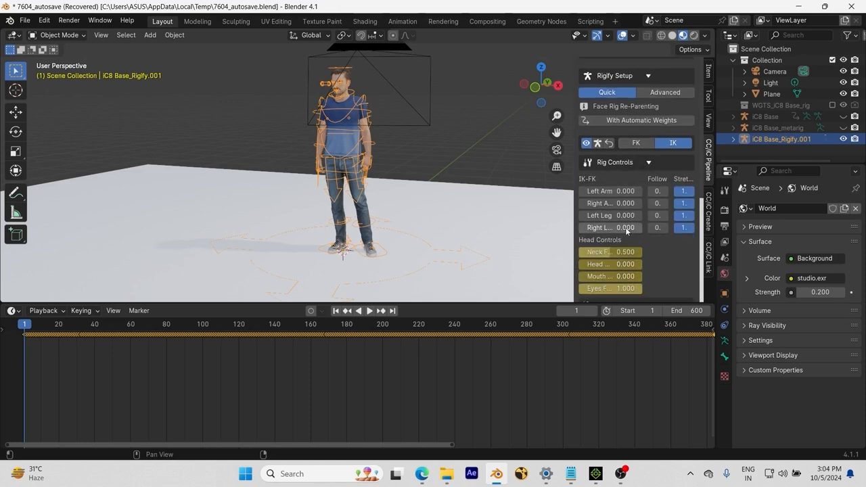
pyautogui.scroll(3, 562, 236)
pyautogui.scroll(3, 485, 218)
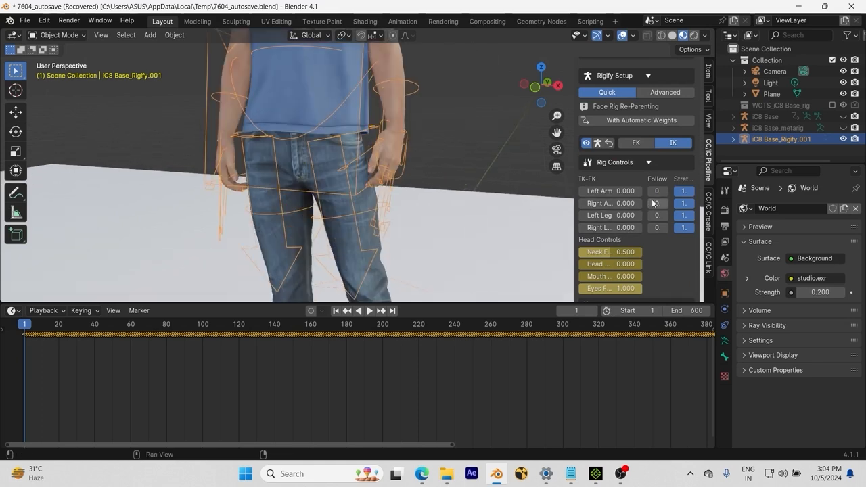
pyautogui.moveTo(658, 192)
pyautogui.mouseDown()
pyautogui.moveTo(677, 192)
pyautogui.moveTo(657, 192)
pyautogui.mouseUp()
# Step: Choose Jump as the retargeting source armature and Jump|A|Layer0 as its source action
pyautogui.scroll(-3, 613, 255)
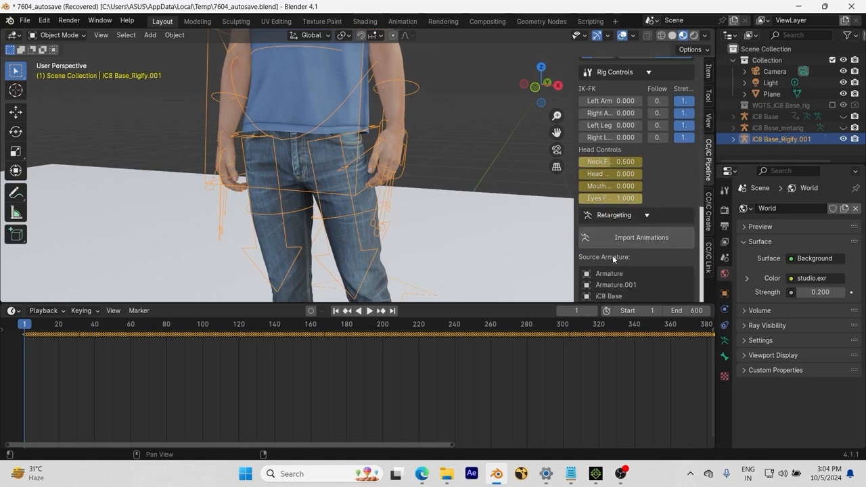
pyautogui.scroll(-1, 613, 255)
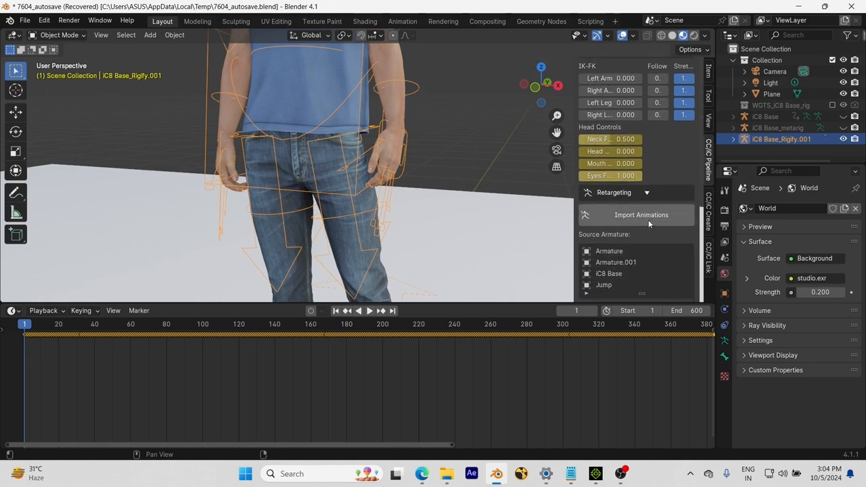
pyautogui.scroll(-4, 641, 246)
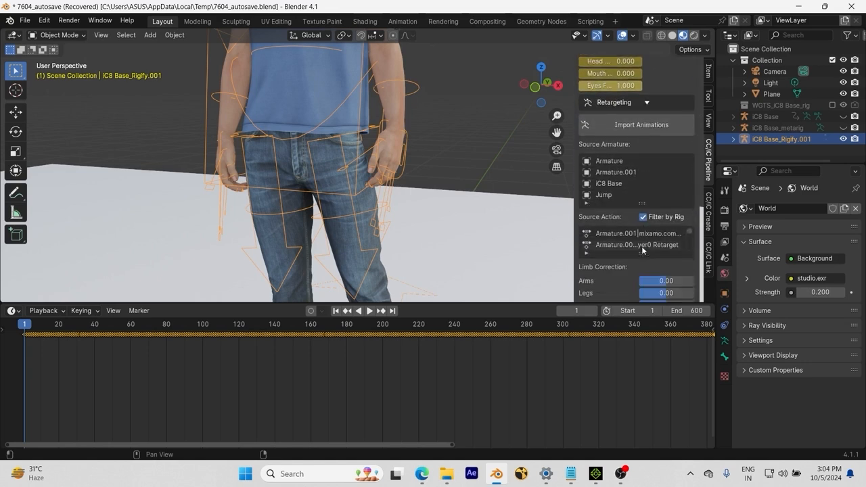
pyautogui.click(616, 195)
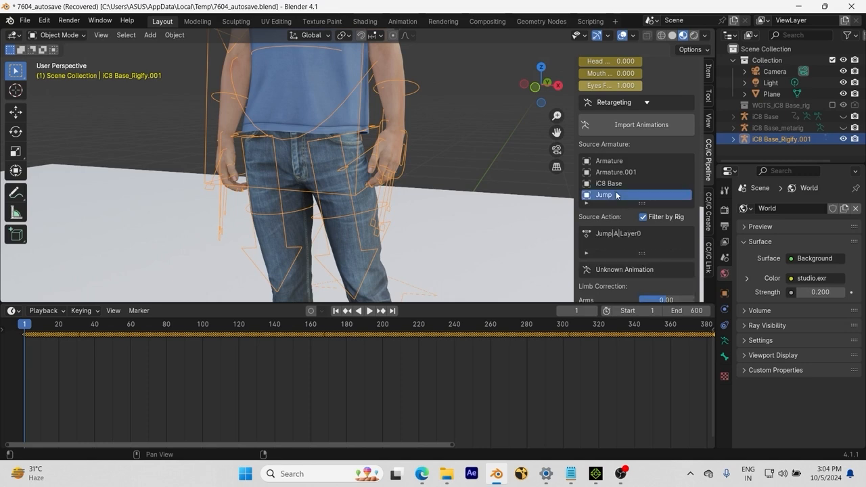
pyautogui.click(648, 233)
pyautogui.scroll(-5, 650, 231)
pyautogui.scroll(-1, 650, 244)
pyautogui.scroll(10, 646, 231)
pyautogui.scroll(8, 651, 216)
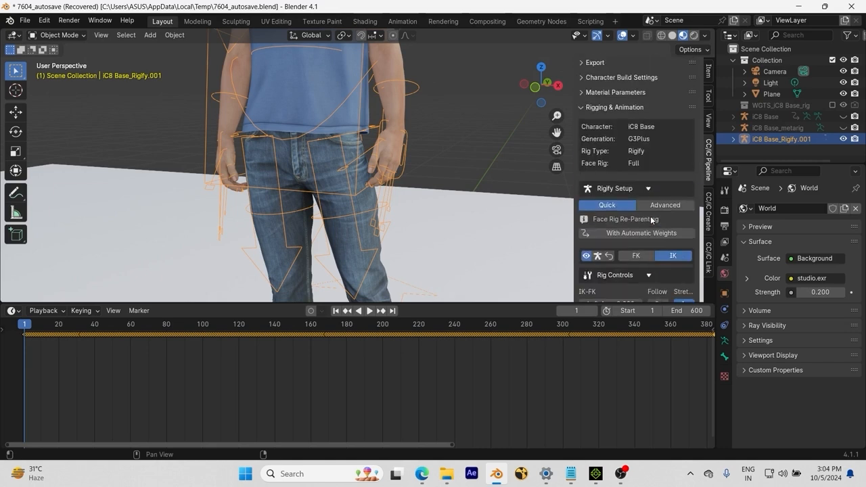
# Step: Switch all limbs of the rig to FK and back to IK
pyautogui.scroll(-5, 626, 208)
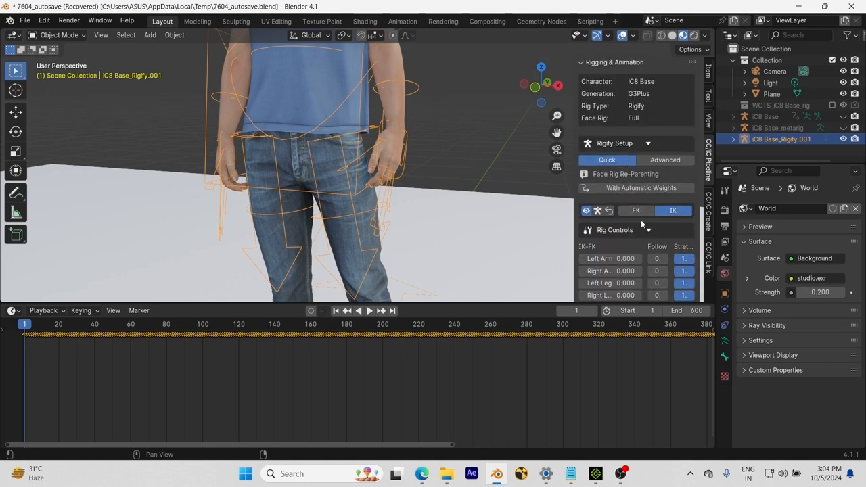
pyautogui.click(635, 210)
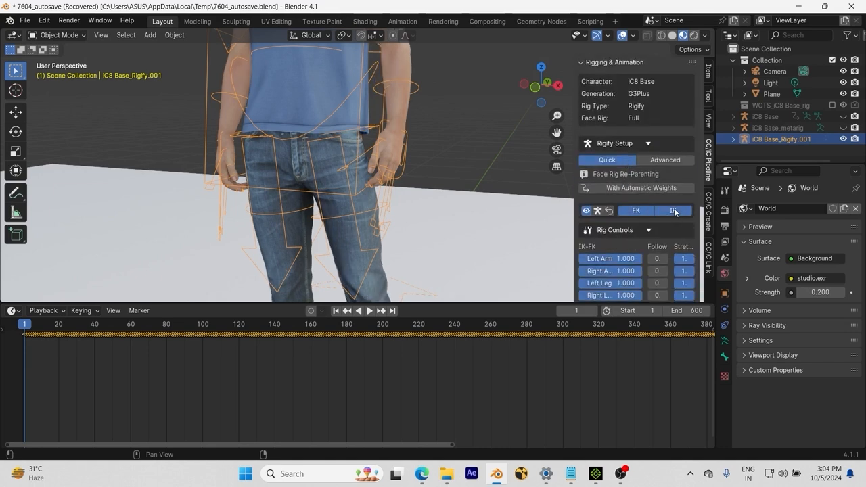
pyautogui.click(675, 211)
# Step: Put the iC8 Base rig into Pose Mode with the torso and arms in view
pyautogui.scroll(-5, 396, 160)
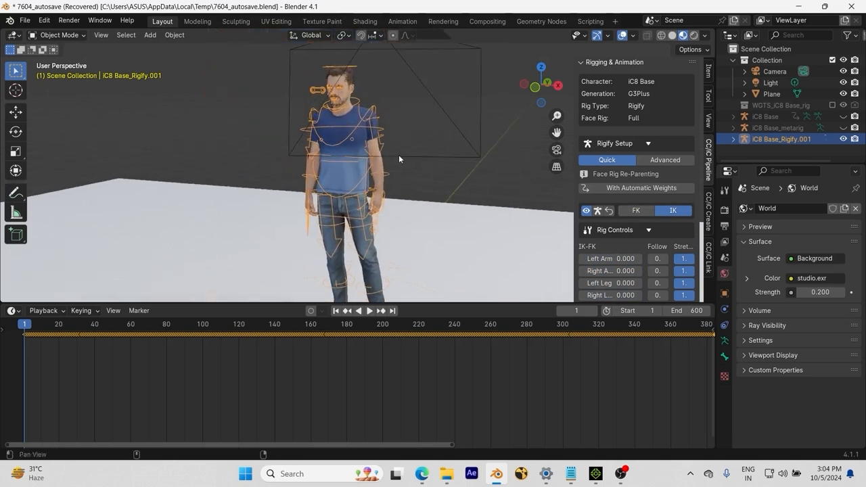
pyautogui.scroll(5, 397, 157)
pyautogui.moveTo(456, 244)
pyautogui.mouseDown(button='middle')
pyautogui.moveTo(441, 243)
pyautogui.moveTo(453, 245)
pyautogui.mouseUp(button='middle')
pyautogui.click(65, 38)
pyautogui.click(77, 73)
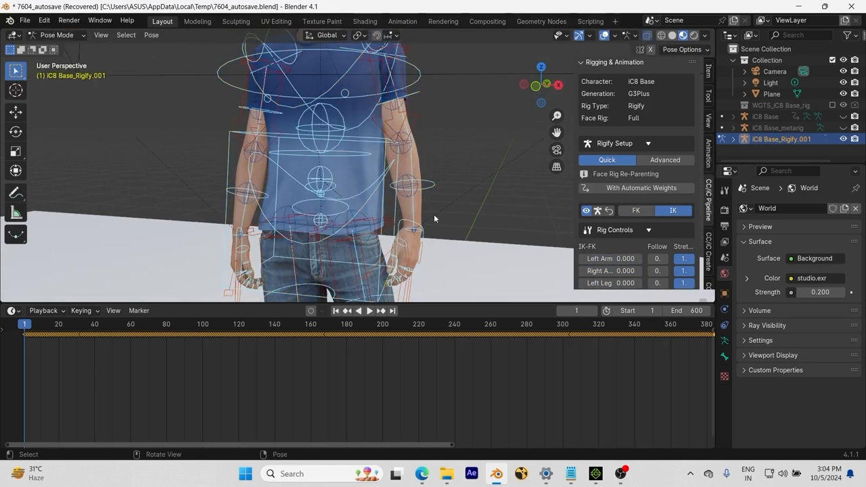
# Step: Select the hand_ik.L control and try moving it away from the body
pyautogui.click(414, 230)
pyautogui.press('g')
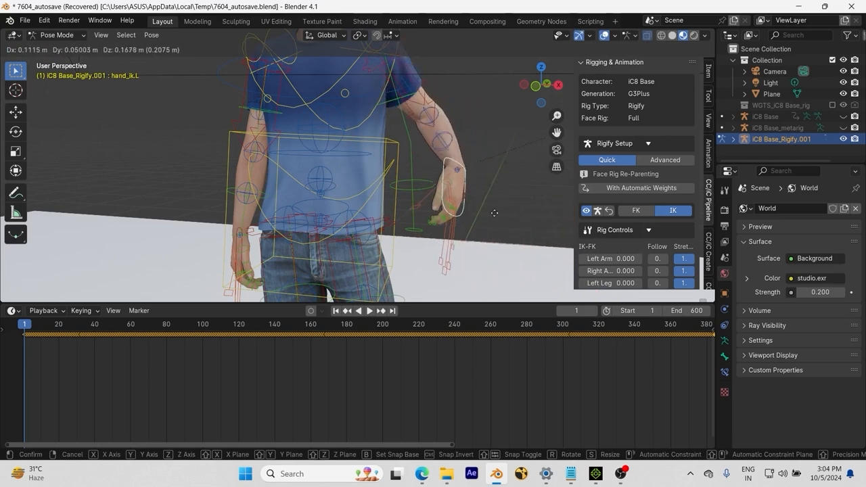
pyautogui.rightClick(659, 289)
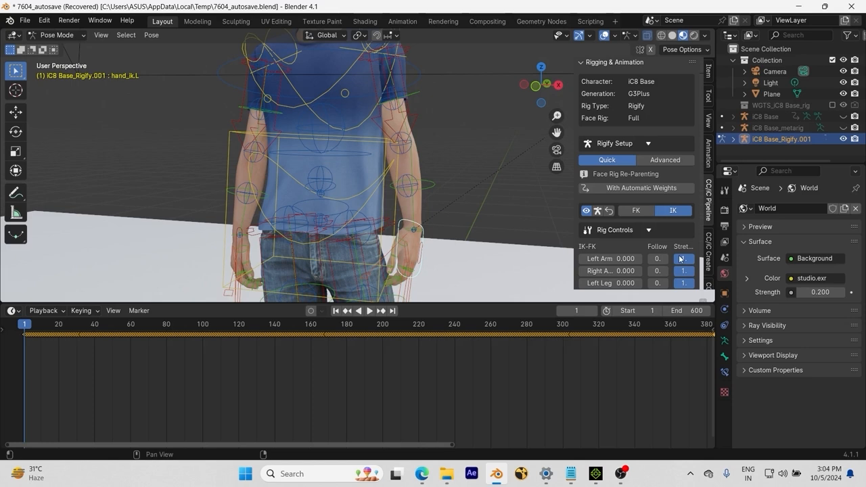
# Step: Set the left arm's Stretch to 0 and Follow to 1, and try moving the hand_ik.L control away from the body
pyautogui.scroll(-2, 683, 260)
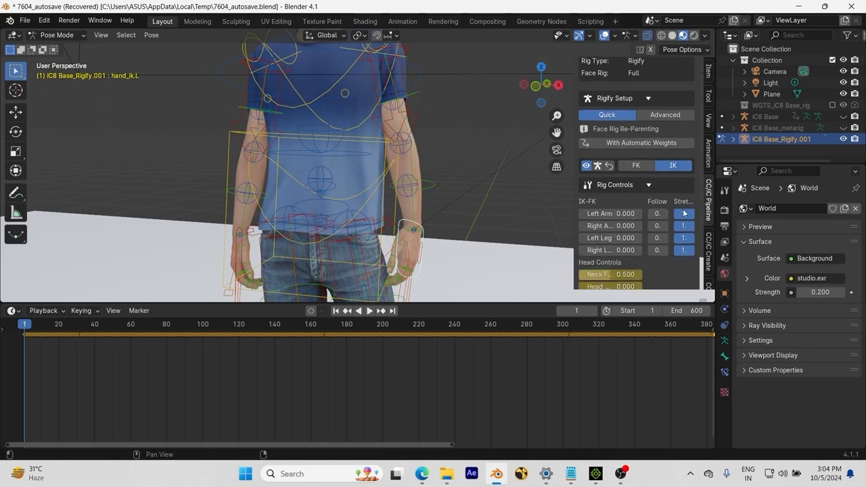
pyautogui.moveTo(683, 215); pyautogui.dragTo(670, 214)
pyautogui.press('g')
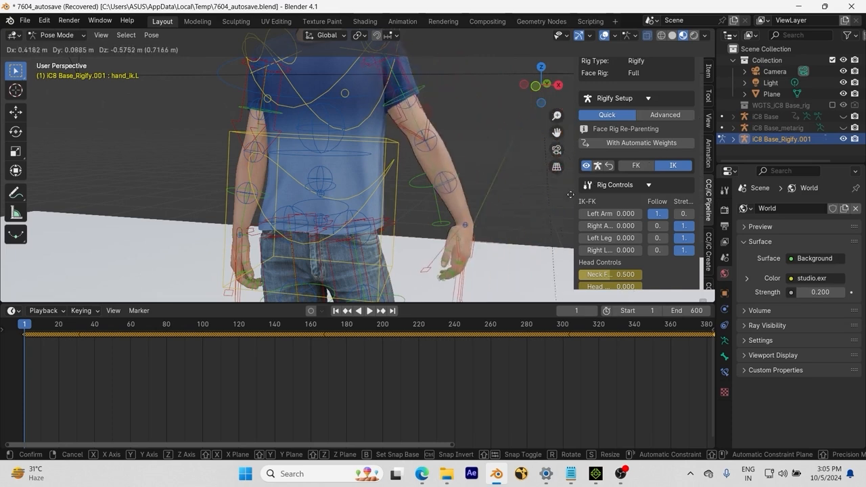
pyautogui.click(491, 211)
# Step: Restore the left arm's Stretch to 1 and Follow to 0
pyautogui.click(684, 214)
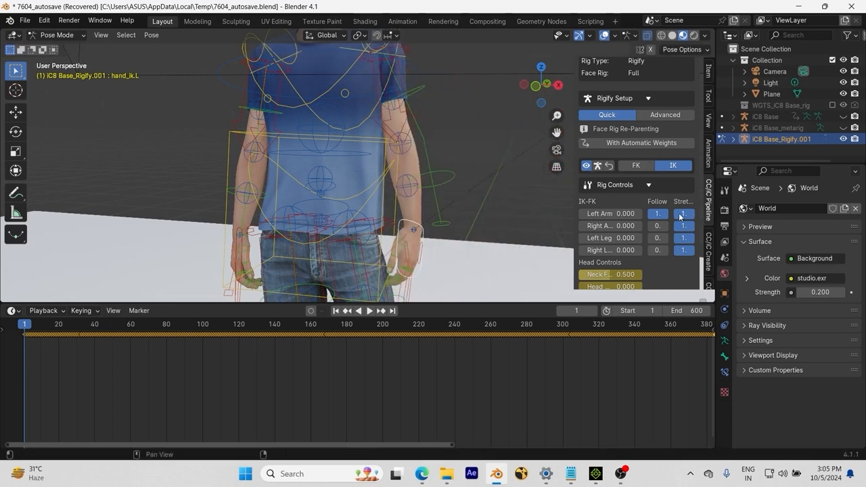
pyautogui.scroll(-4, 508, 215)
pyautogui.scroll(2, 515, 212)
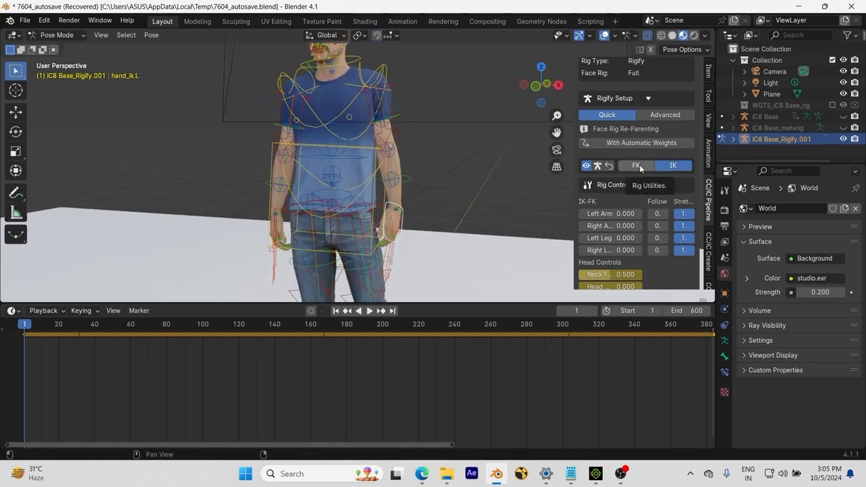
# Step: Switch all limbs of the rig to FK and try moving the hand_ik.L control
pyautogui.click(640, 168)
pyautogui.scroll(2, 485, 219)
pyautogui.press('g')
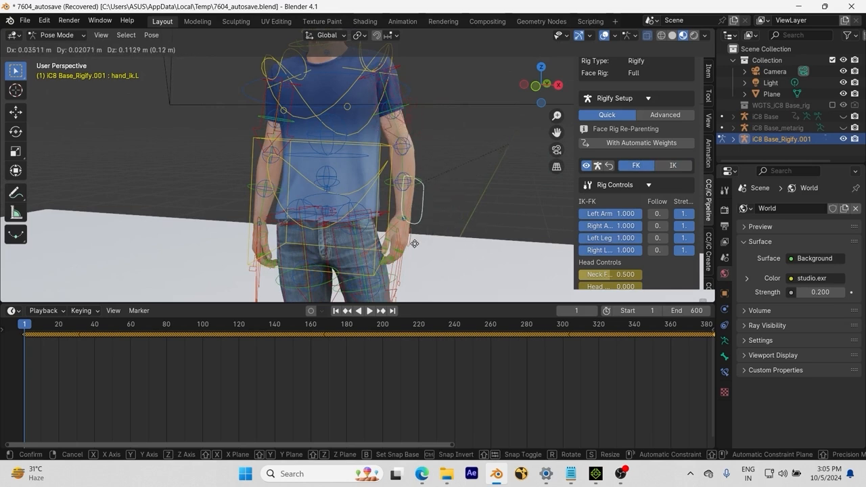
pyautogui.click(454, 240)
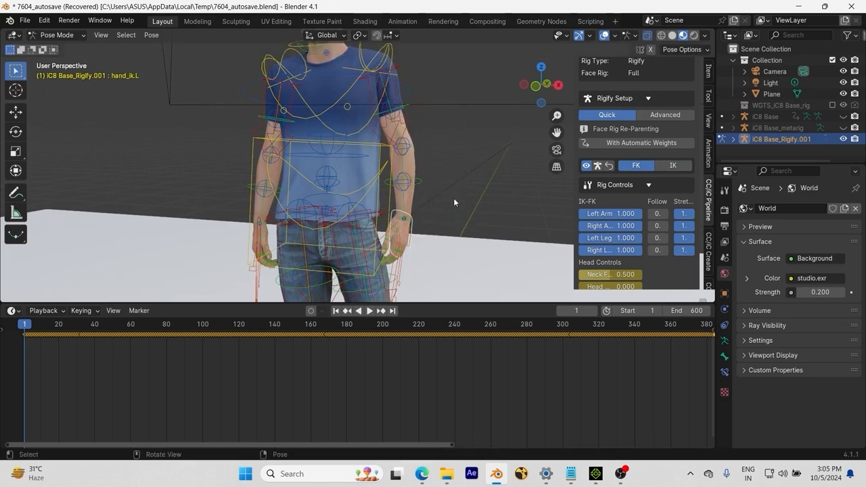
# Step: Select the upper_arm_parent.L control, check the rig in Solid shading with X-ray, and return to Material Preview with X-ray off
pyautogui.moveTo(456, 205); pyautogui.dragTo(457, 238, button='middle')
pyautogui.click(397, 110)
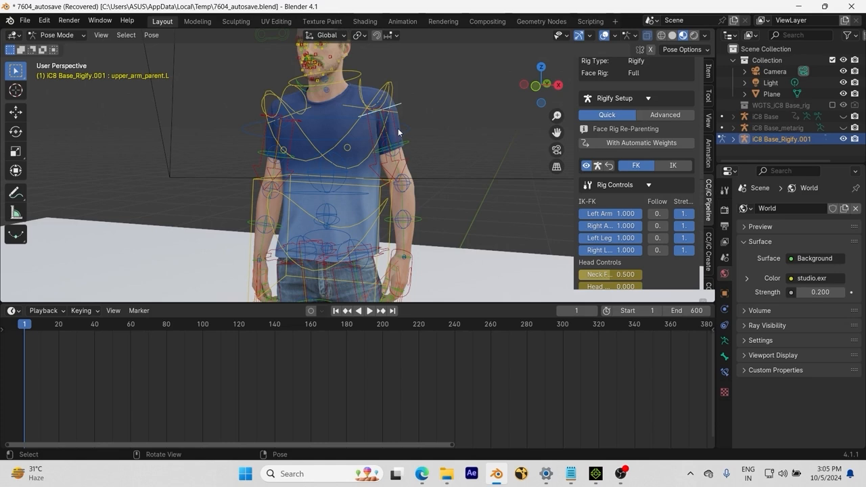
pyautogui.hotkey('alt', 'z')
pyautogui.click(672, 35)
pyautogui.hotkey('alt', 'z')
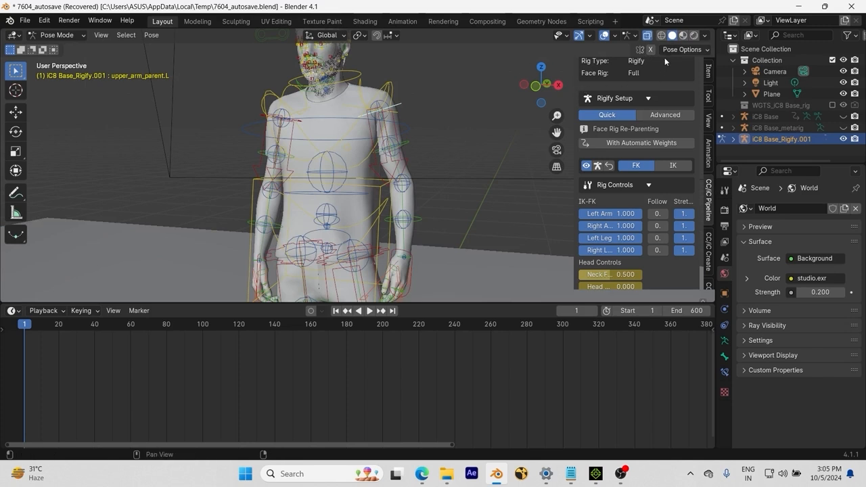
pyautogui.click(682, 37)
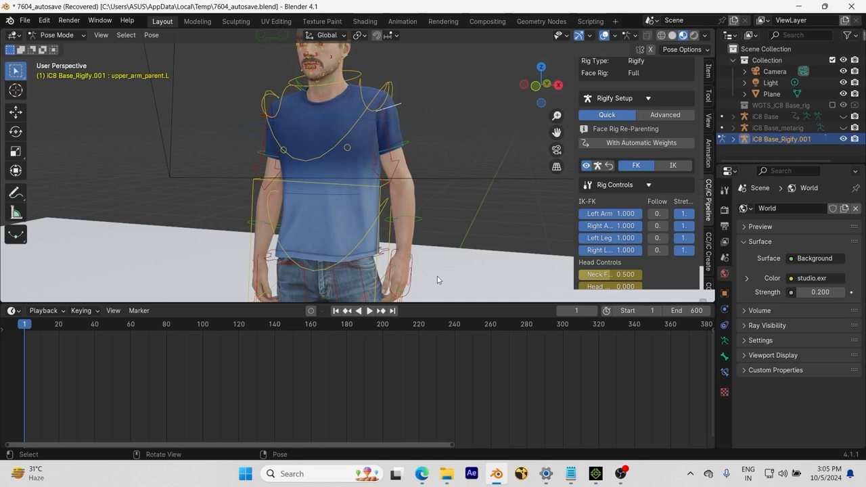
# Step: Try rotating the upper_arm_parent.L control freely with trackball rotation
pyautogui.press('r')
pyautogui.press('r')
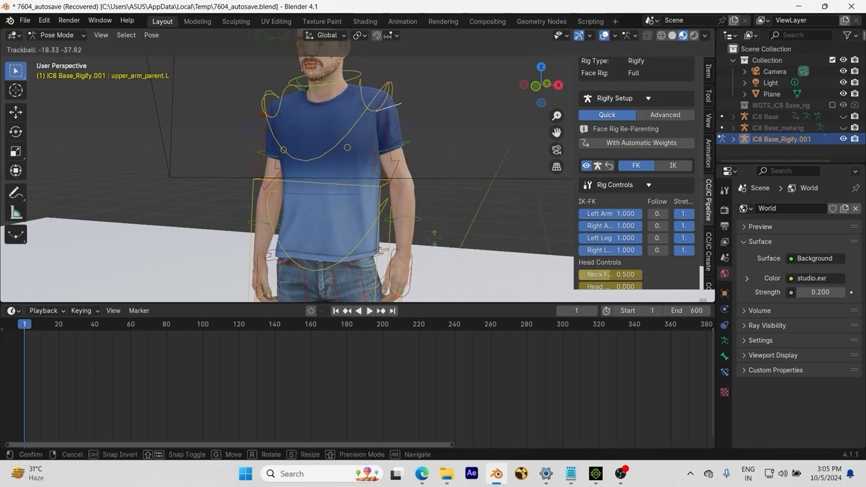
pyautogui.click(438, 225)
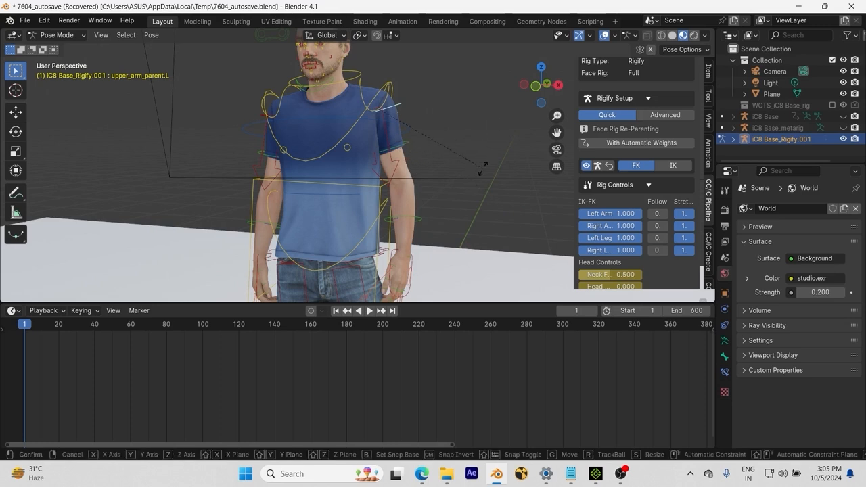
# Step: Rotate the shoulder.L control to swing the left arm away from the body
pyautogui.moveTo(495, 134); pyautogui.dragTo(373, 103, button='middle')
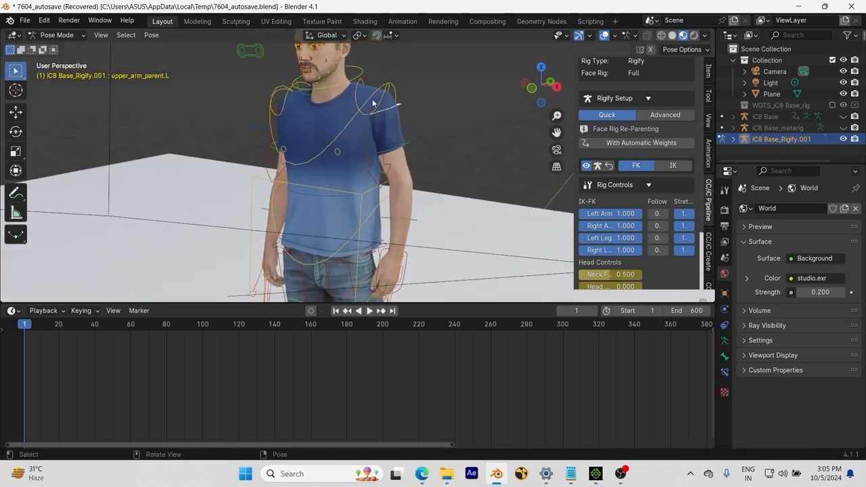
pyautogui.click(393, 116)
pyautogui.moveTo(446, 149)
pyautogui.mouseDown(button='middle')
pyautogui.moveTo(469, 144)
pyautogui.moveTo(458, 146)
pyautogui.mouseUp(button='middle')
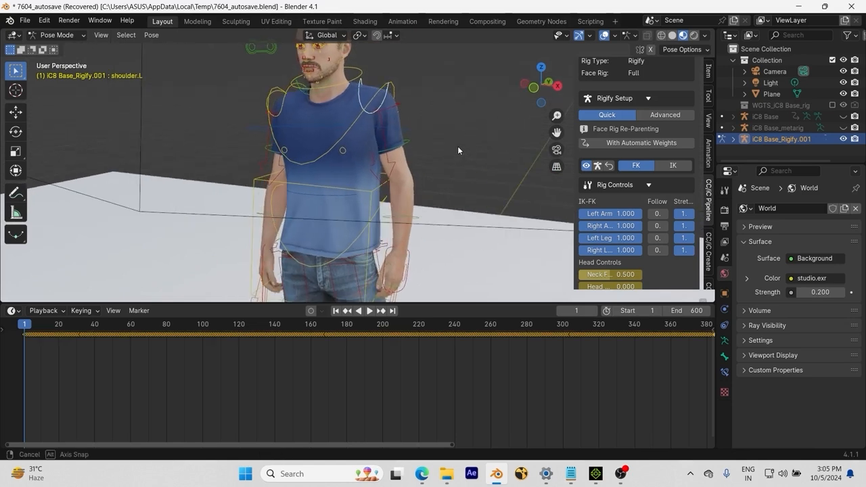
pyautogui.press('r')
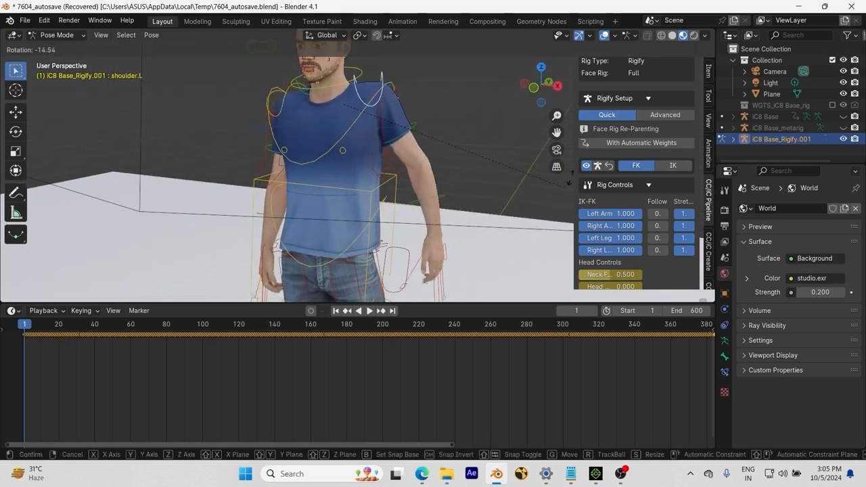
pyautogui.click(580, 170)
# Step: Rotate the upper_arm_fk.L control to bring the left arm back down beside the body
pyautogui.click(418, 124)
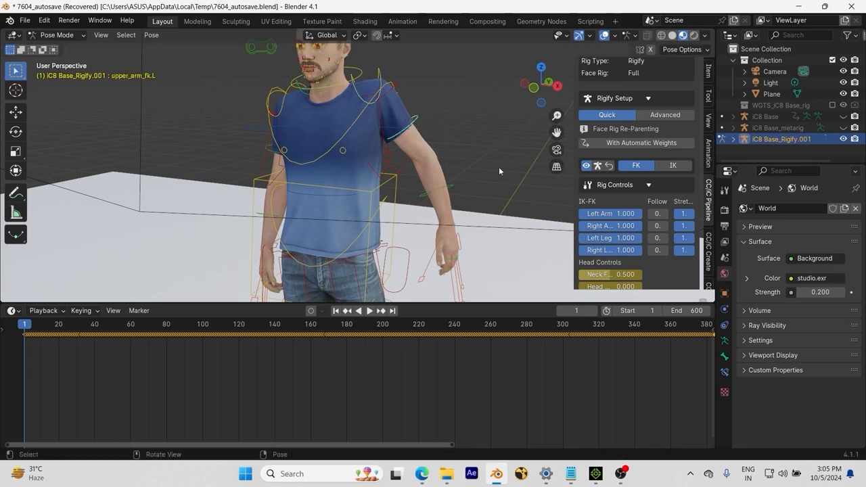
pyautogui.press('r')
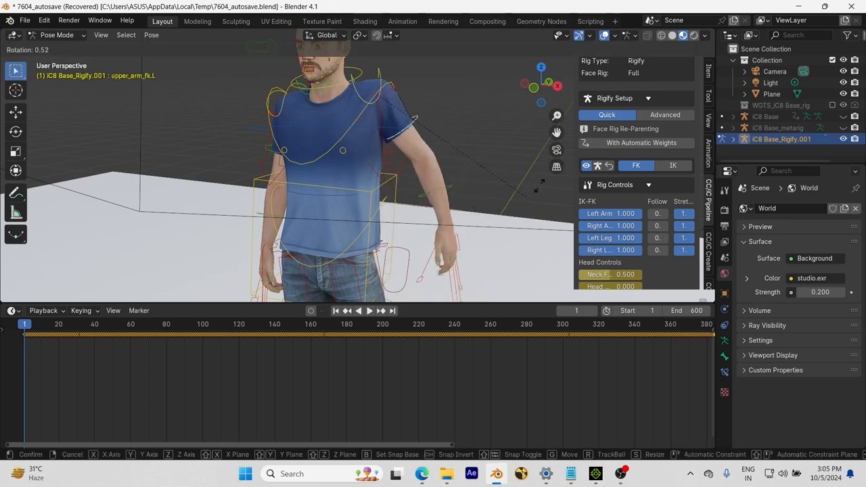
pyautogui.click(508, 242)
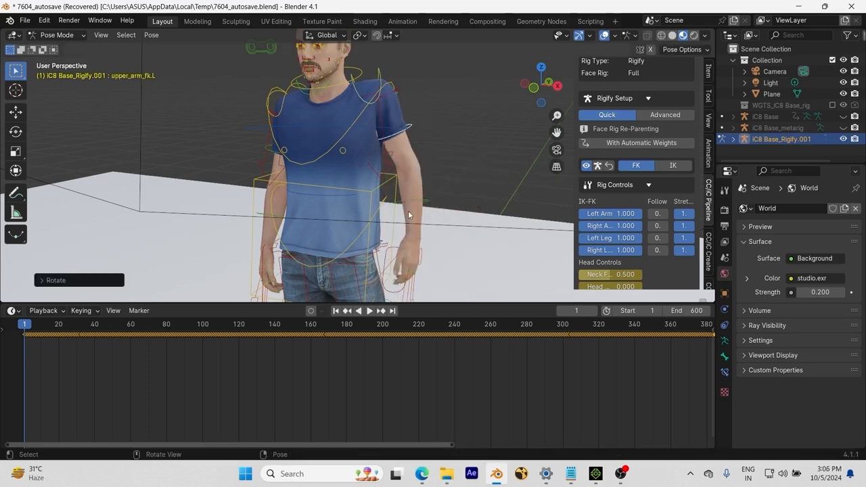
# Step: Try rotating the forearm_fk.L control and rotating and moving the hand_fk.L control, cancelling each transform
pyautogui.click(474, 252)
pyautogui.press('r')
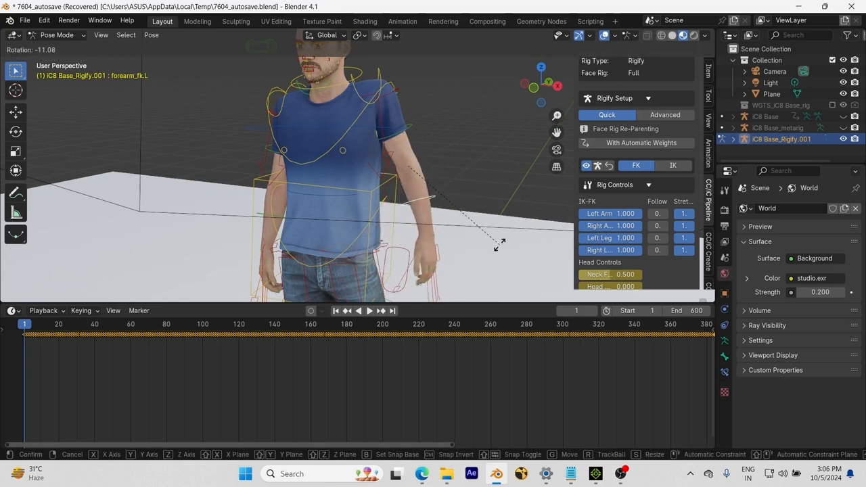
pyautogui.rightClick(453, 257)
pyautogui.click(423, 240)
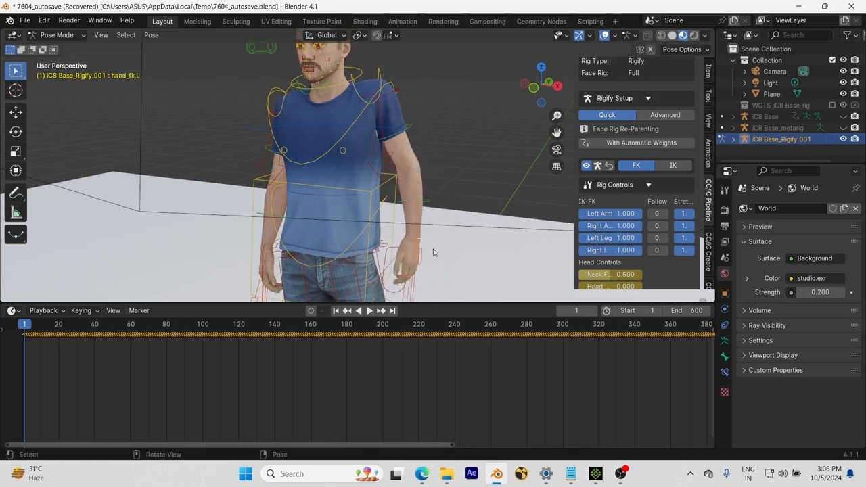
pyautogui.press('r')
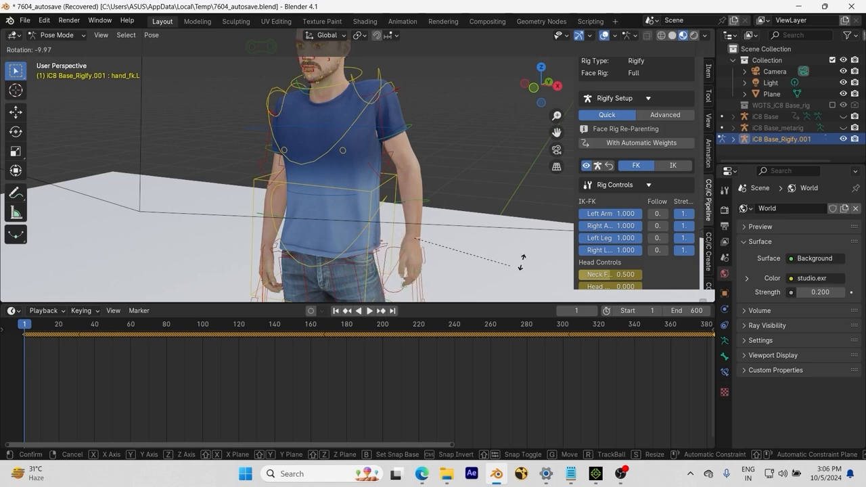
pyautogui.press('g')
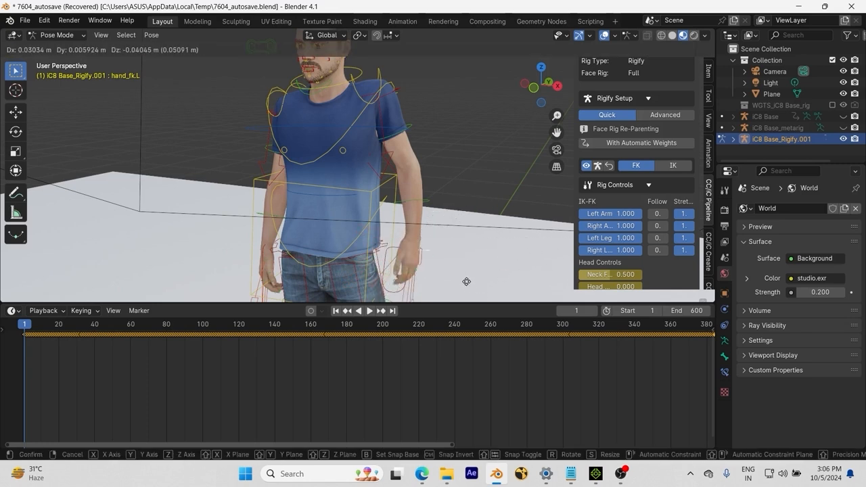
pyautogui.rightClick(465, 263)
pyautogui.click(427, 203)
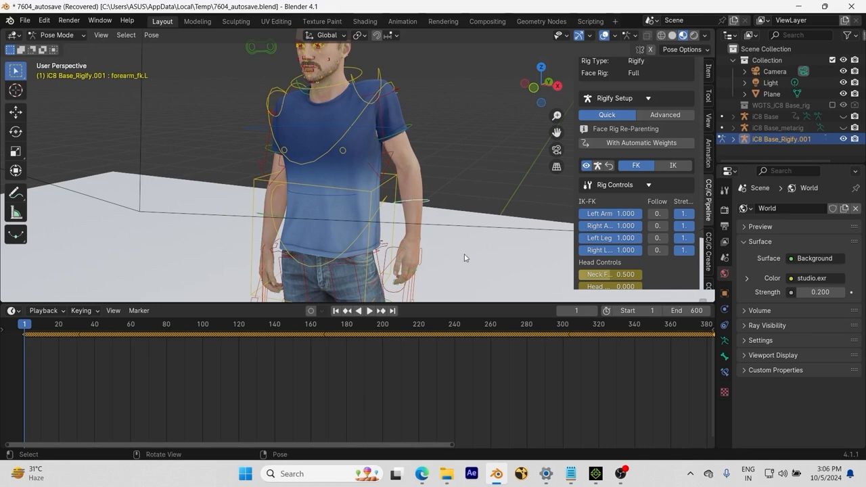
pyautogui.press('r')
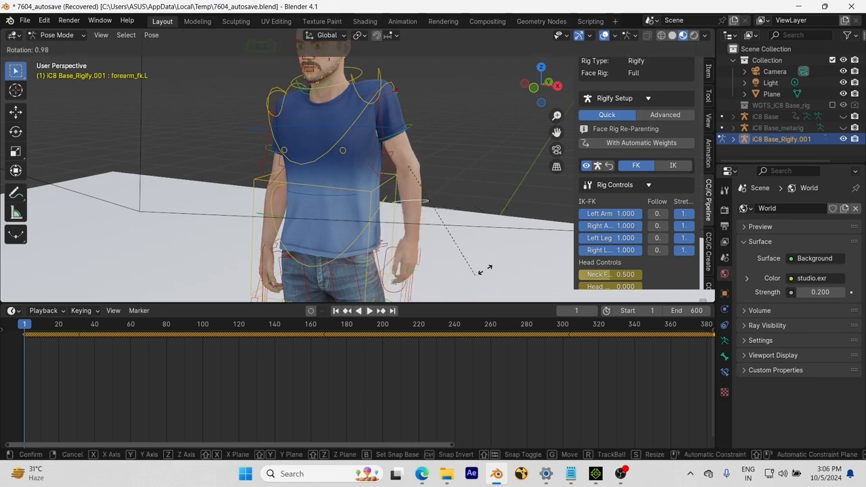
pyautogui.rightClick(450, 289)
# Step: Step back through the undo history to the selection of the upper_arm_fk.L control
pyautogui.scroll(-5, 491, 246)
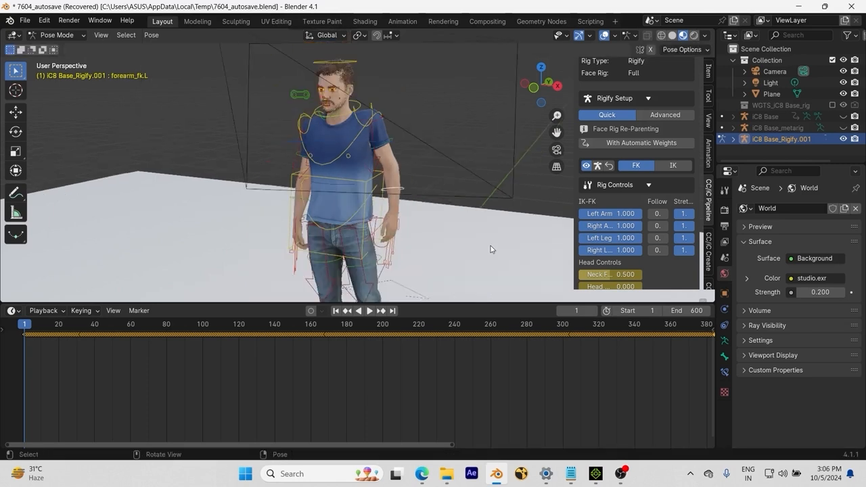
pyautogui.moveTo(461, 236); pyautogui.dragTo(480, 230, button='middle')
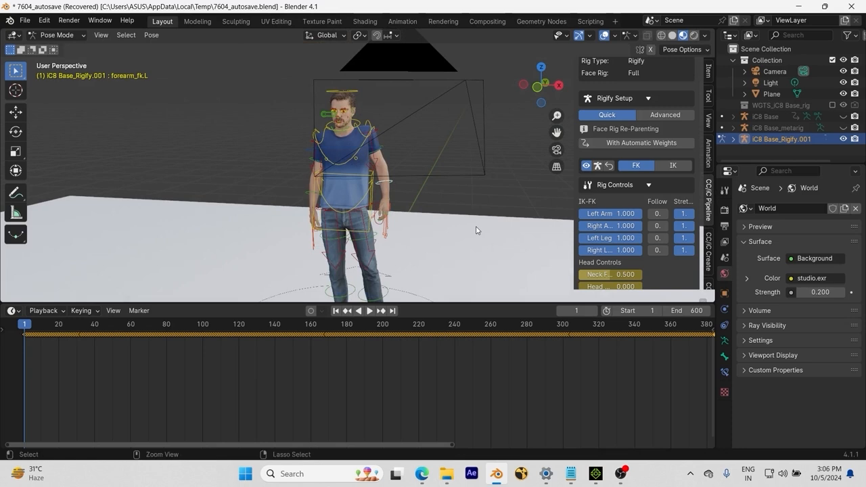
pyautogui.hotkey('ctrl', 'z')
pyautogui.hotkey('ctrl', 'shift', 'z')
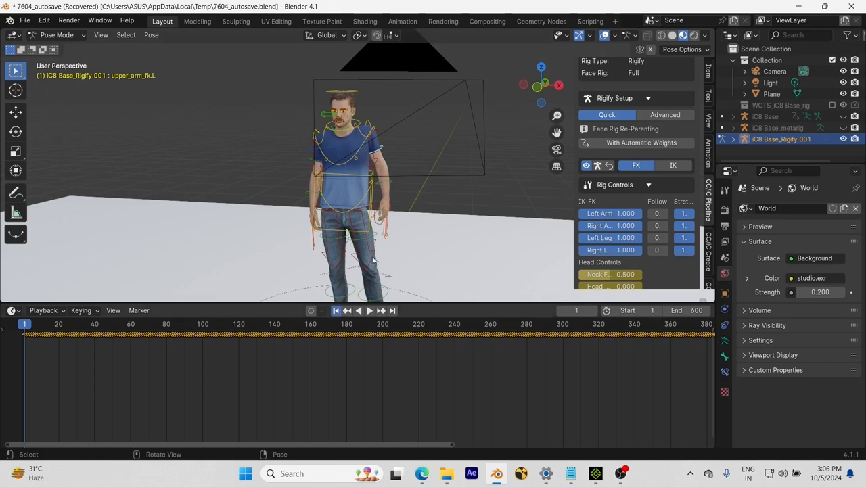
# Step: Examine the rig's Retargeting options, including the source armature and source action lists
pyautogui.moveTo(422, 194); pyautogui.dragTo(412, 134, button='middle')
pyautogui.scroll(-1, 412, 134)
pyautogui.scroll(-3, 619, 170)
pyautogui.scroll(-3, 620, 170)
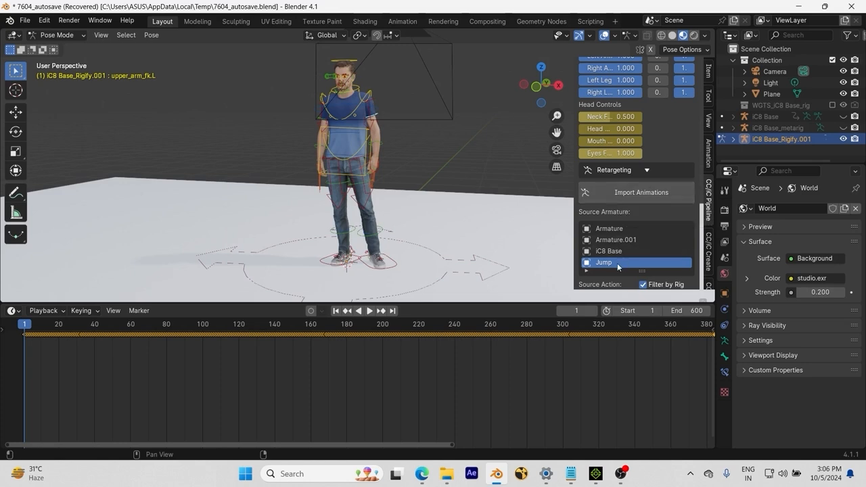
pyautogui.scroll(-3, 639, 215)
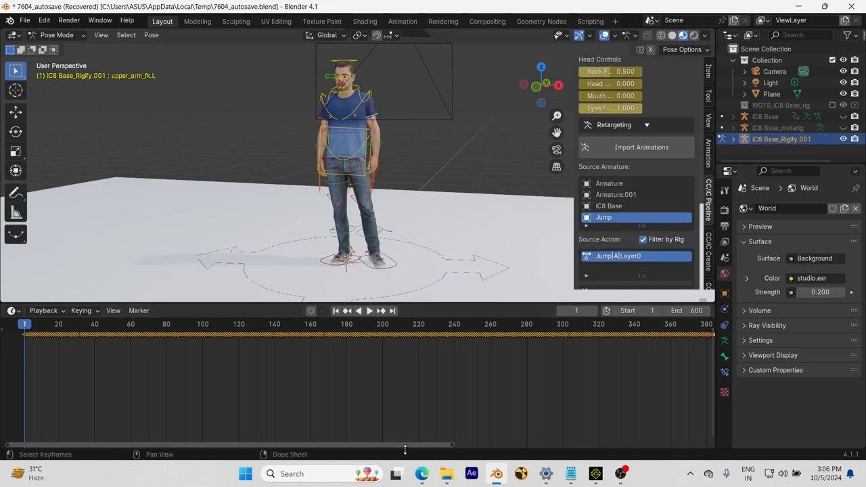
# Step: Switch to the web browser and go to mixamo.com
pyautogui.click(422, 474)
pyautogui.write('mi')
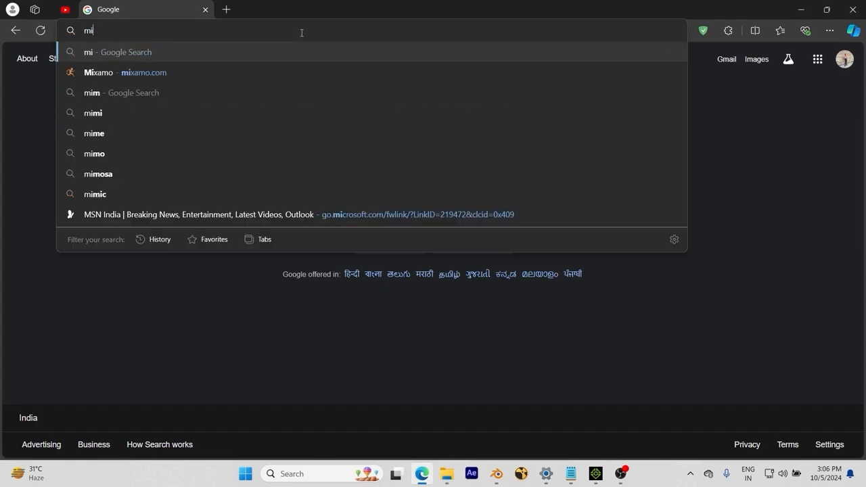
pyautogui.write('xamo.com')
pyautogui.press('Return')
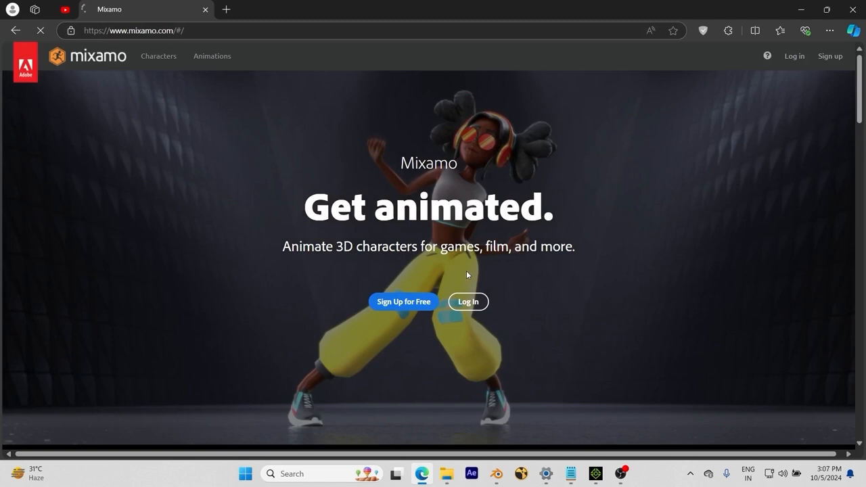
# Step: Search Mixamo for "jump" and preview the arms-wide Jumping animation on the character
pyautogui.write('jump')
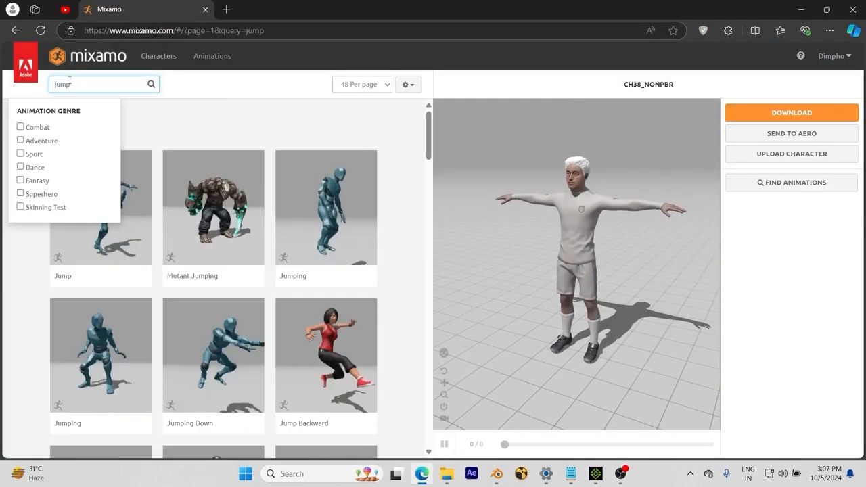
pyautogui.click(261, 122)
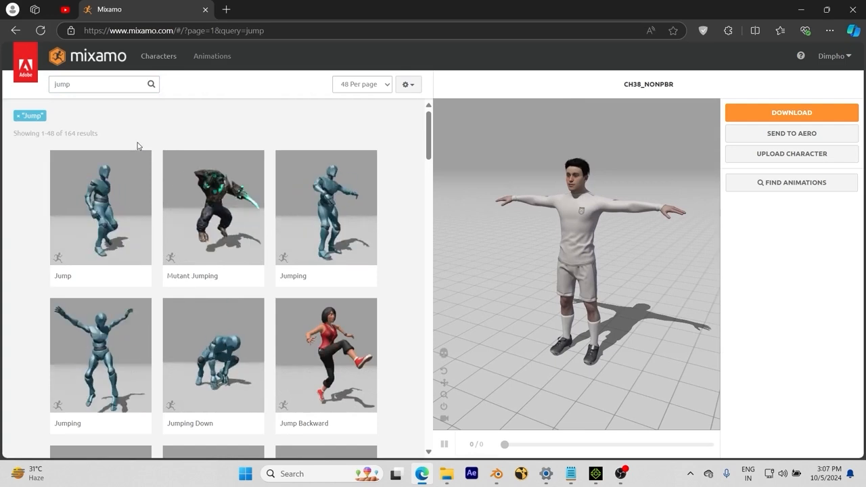
pyautogui.click(79, 360)
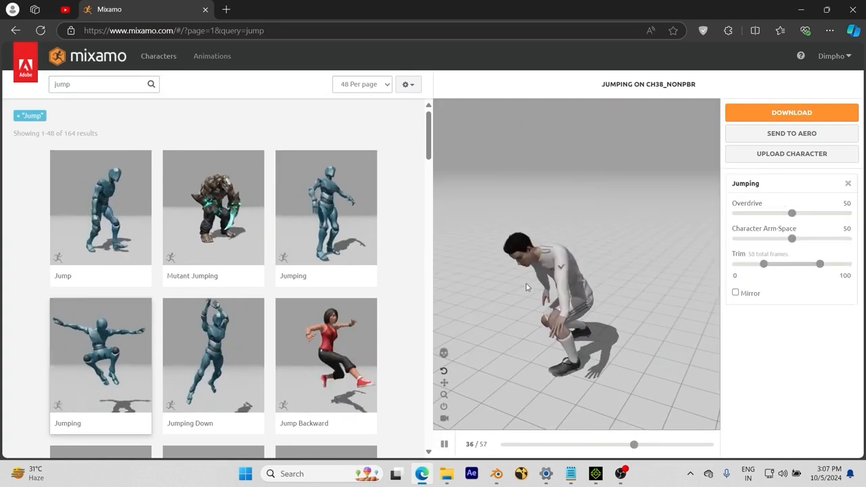
# Step: Download the Jumping animation as FBX Binary at 30 frames per second with Skin set to Without Skin
pyautogui.click(792, 114)
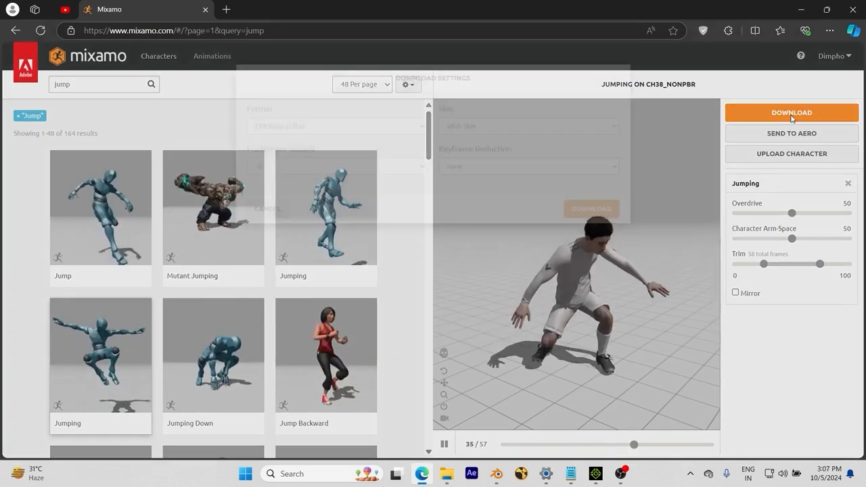
pyautogui.click(514, 160)
pyautogui.click(470, 192)
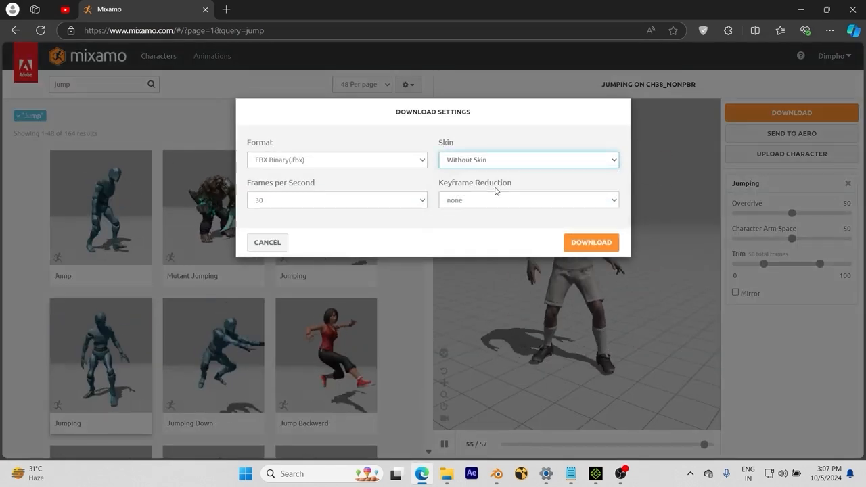
pyautogui.click(583, 243)
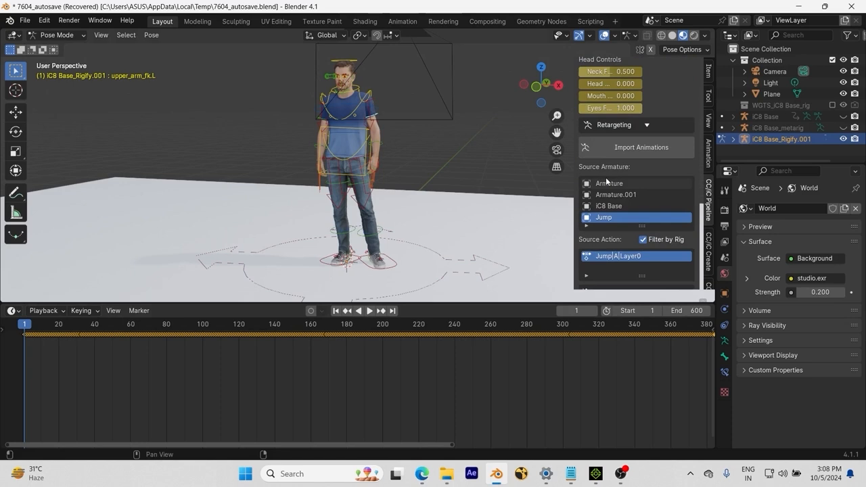
# Step: Back in Blender, import Jumping.fbx from the Downloads folder as a retargeting animation
pyautogui.scroll(-1, 606, 177)
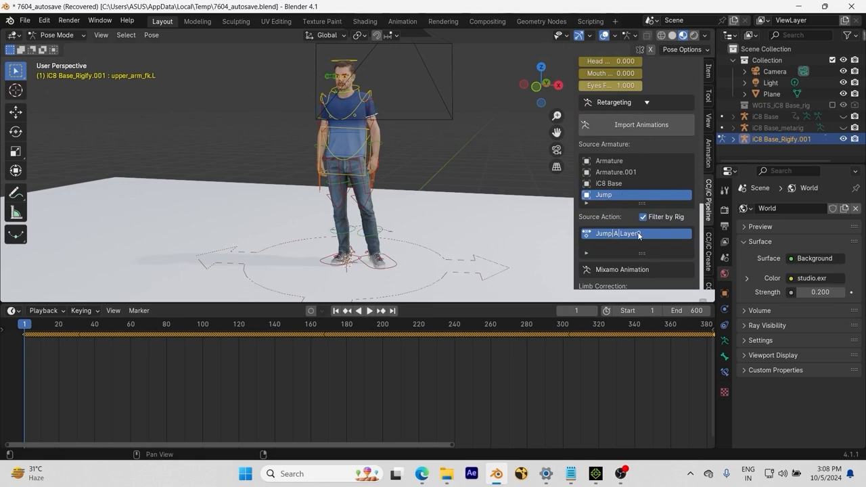
pyautogui.scroll(2, 637, 232)
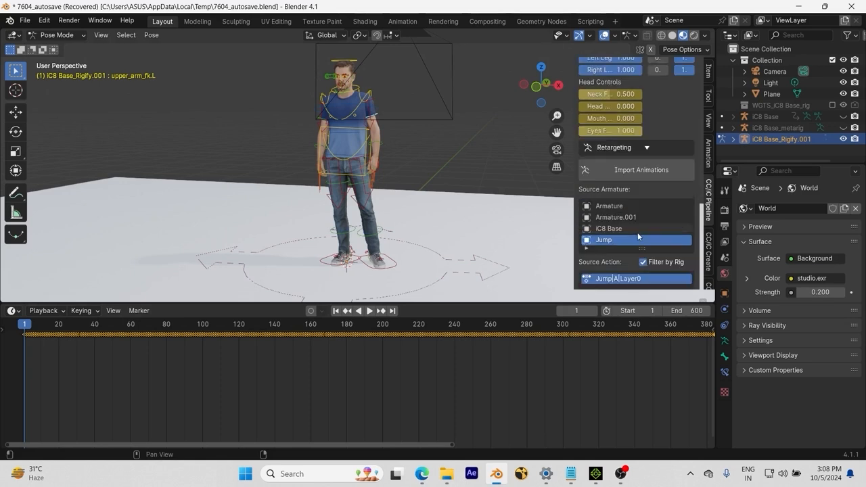
pyautogui.click(625, 173)
pyautogui.click(312, 332)
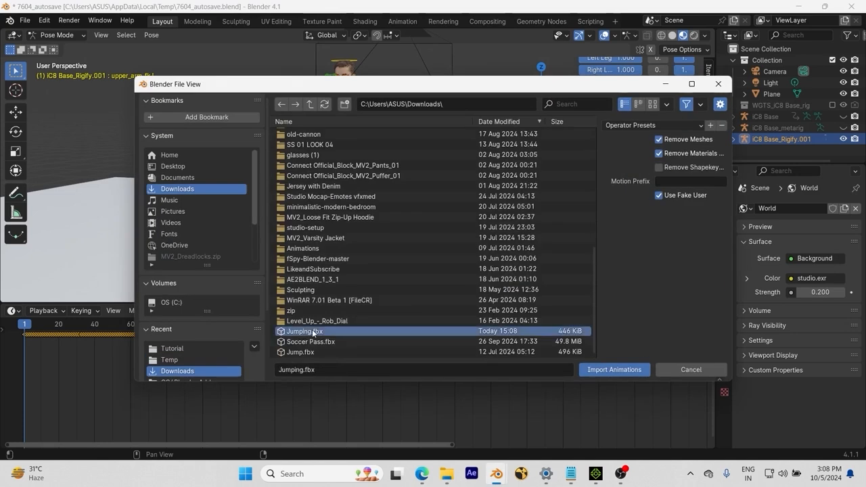
pyautogui.click(614, 369)
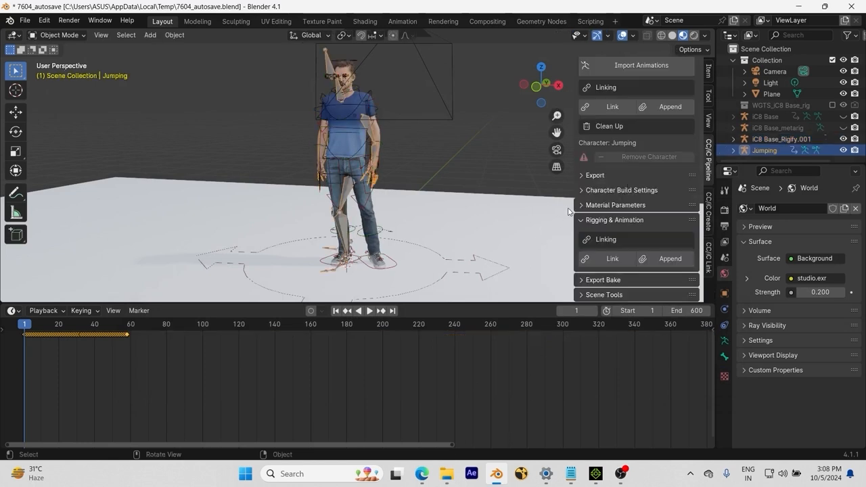
# Step: Play the imported Jumping armature's animation, stop it, and return to frame 1
pyautogui.scroll(2, 397, 239)
pyautogui.moveTo(397, 239); pyautogui.dragTo(368, 240, button='middle')
pyautogui.press('KP_1')
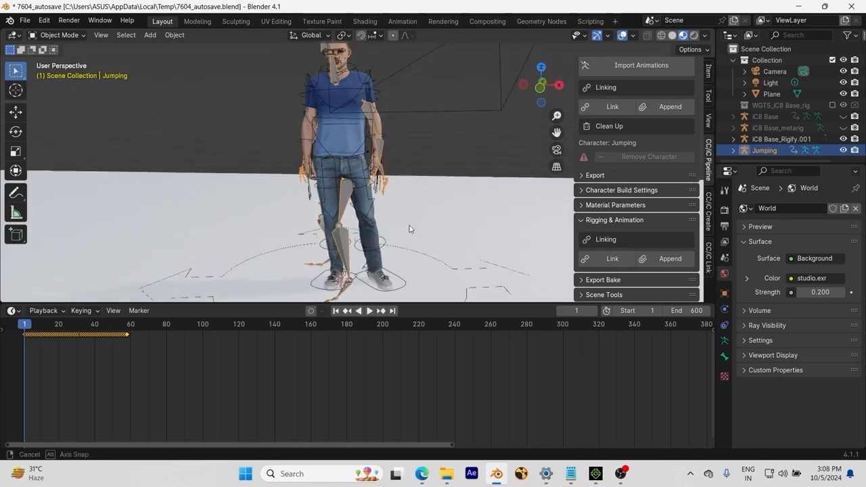
pyautogui.press('space')
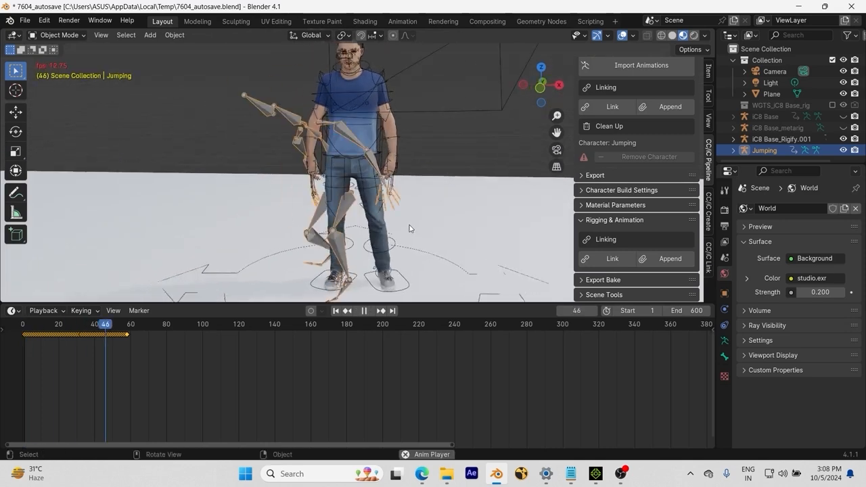
pyautogui.press('space')
pyautogui.click(335, 310)
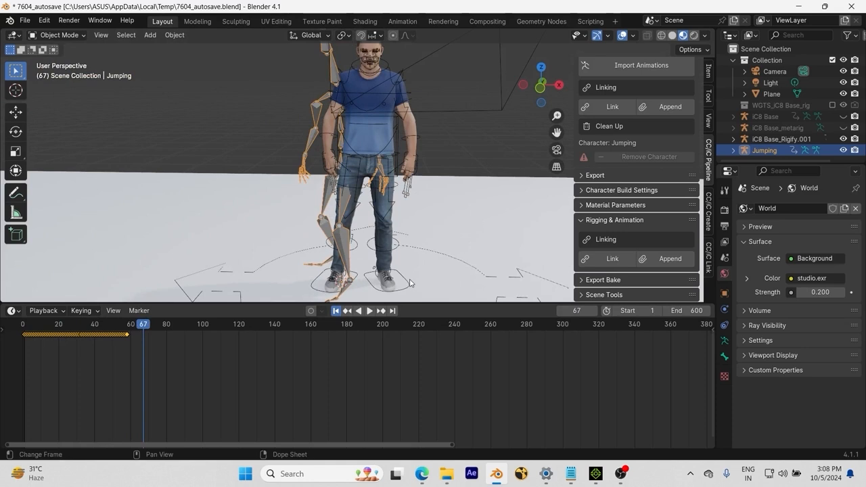
pyautogui.hotkey('shift', 'Left')
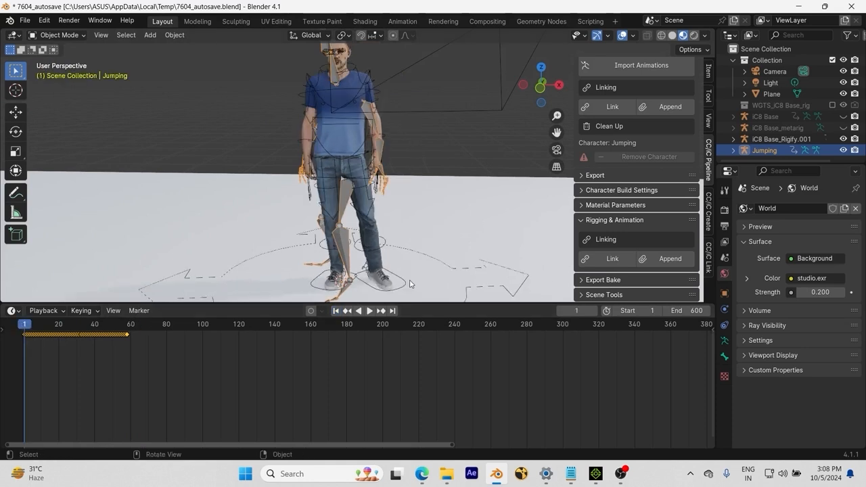
# Step: Select the iC8 Base_Rigify.001 rig and set its retargeting source armature to Jumping
pyautogui.click(404, 284)
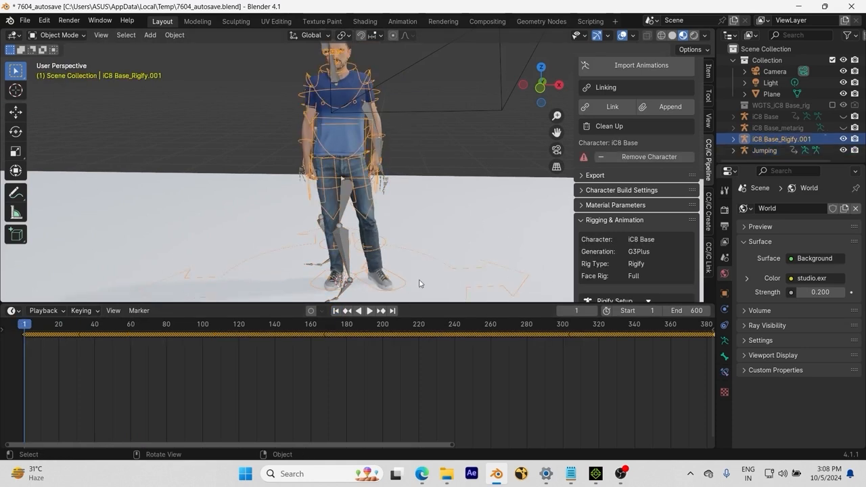
pyautogui.scroll(-5, 633, 180)
pyautogui.scroll(-6, 634, 182)
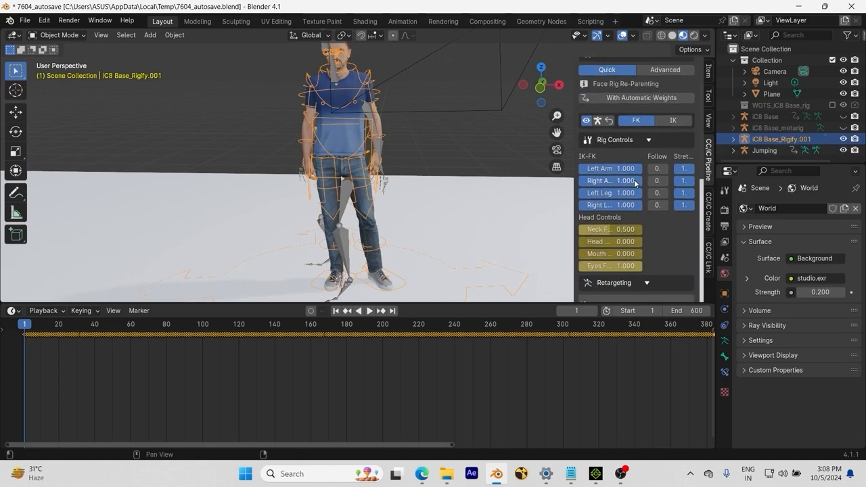
pyautogui.moveTo(429, 270); pyautogui.dragTo(407, 260, button='middle')
pyautogui.scroll(-1, 668, 230)
pyautogui.scroll(-3, 668, 226)
pyautogui.scroll(-1, 663, 228)
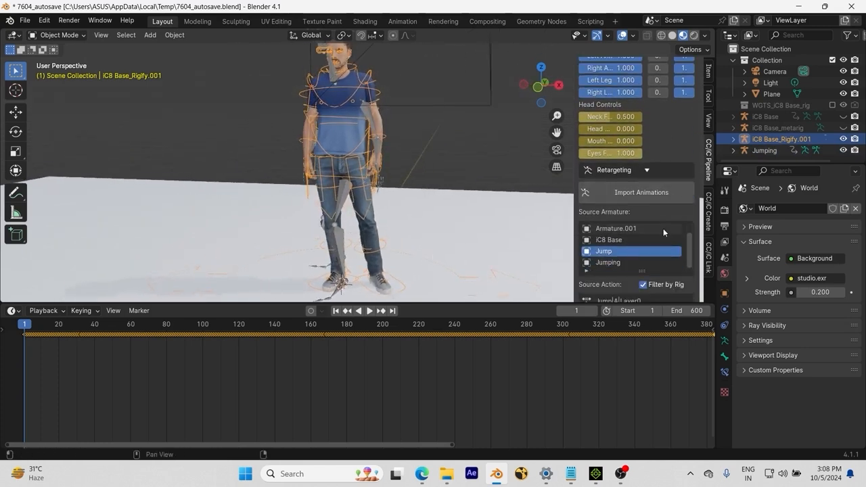
pyautogui.scroll(-2, 663, 182)
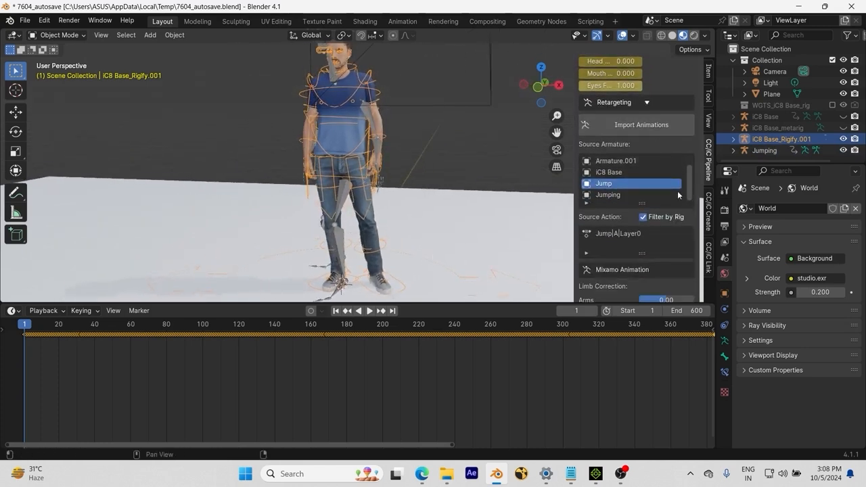
pyautogui.click(623, 195)
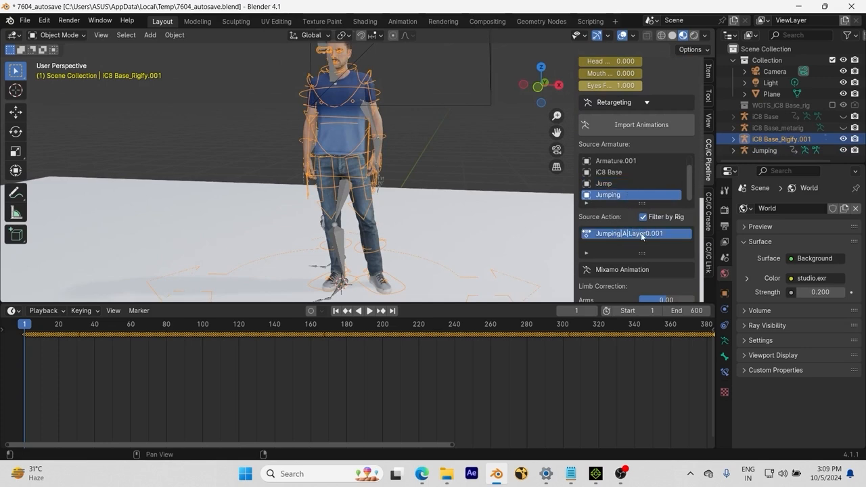
# Step: Preview the retarget of the Jumping action on the Rigify character and play the animation
pyautogui.scroll(-3, 636, 230)
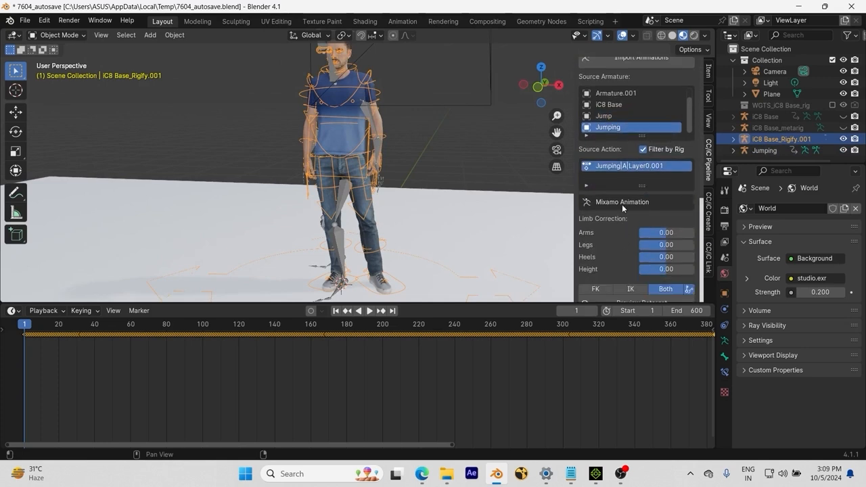
pyautogui.scroll(-4, 622, 204)
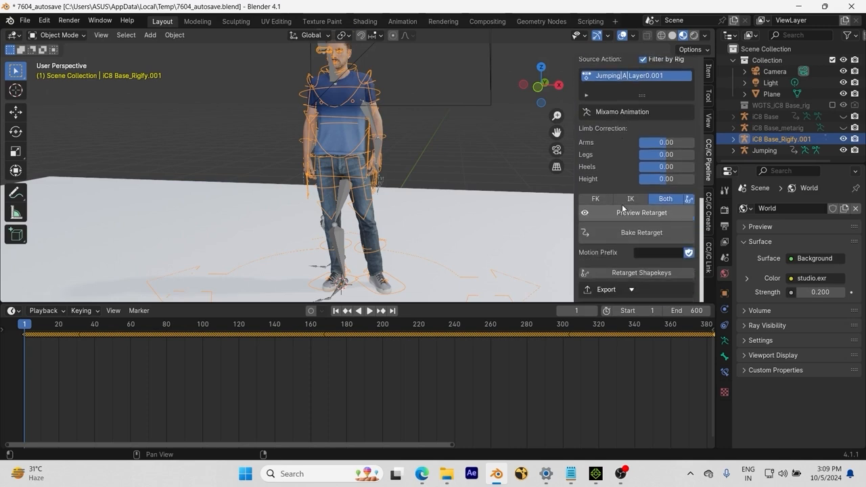
pyautogui.click(596, 219)
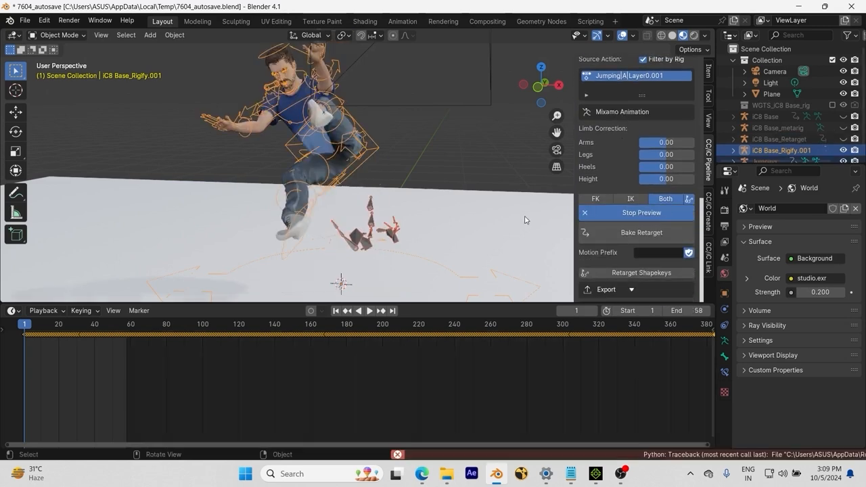
pyautogui.moveTo(347, 196); pyautogui.dragTo(406, 198, button='middle')
pyautogui.press('space')
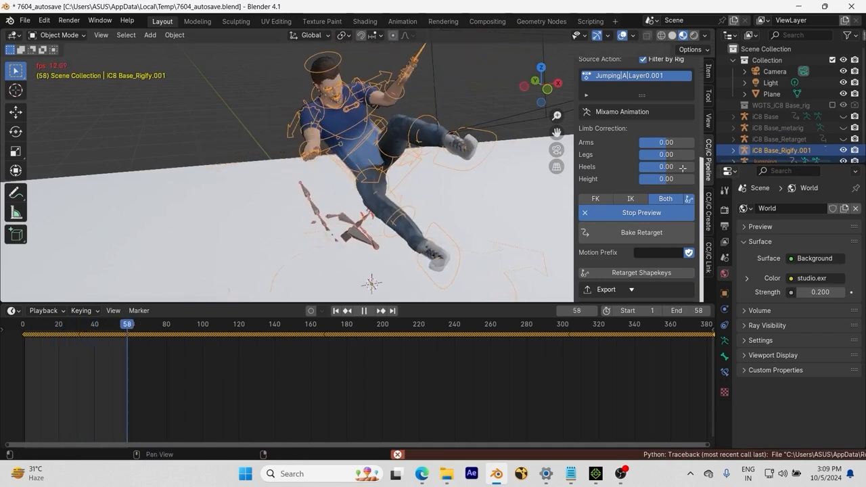
# Step: Try an Arms limb correction of -0.26 during playback, then stop playback and set Arms to 0.26
pyautogui.moveTo(670, 143); pyautogui.dragTo(663, 143)
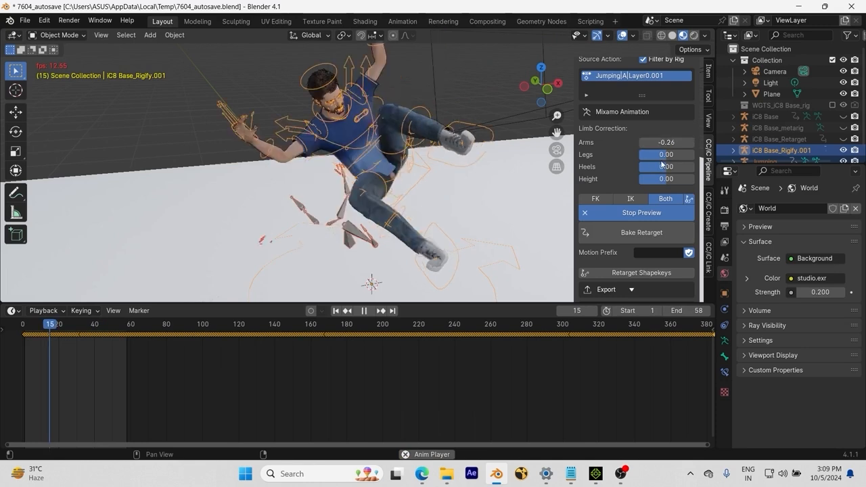
pyautogui.press('space')
pyautogui.moveTo(411, 160); pyautogui.dragTo(450, 164, button='middle')
pyautogui.moveTo(649, 141); pyautogui.dragTo(671, 141)
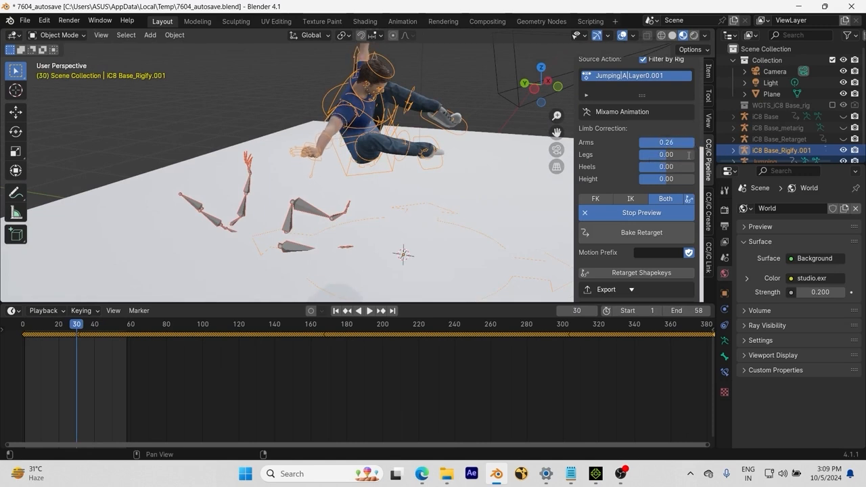
# Step: Set the remaining limb corrections to 0.26 for Legs, 0.79 for Heels and 0.20 for Height
pyautogui.click(686, 158)
pyautogui.write('0.0')
pyautogui.write('26')
pyautogui.press('Return')
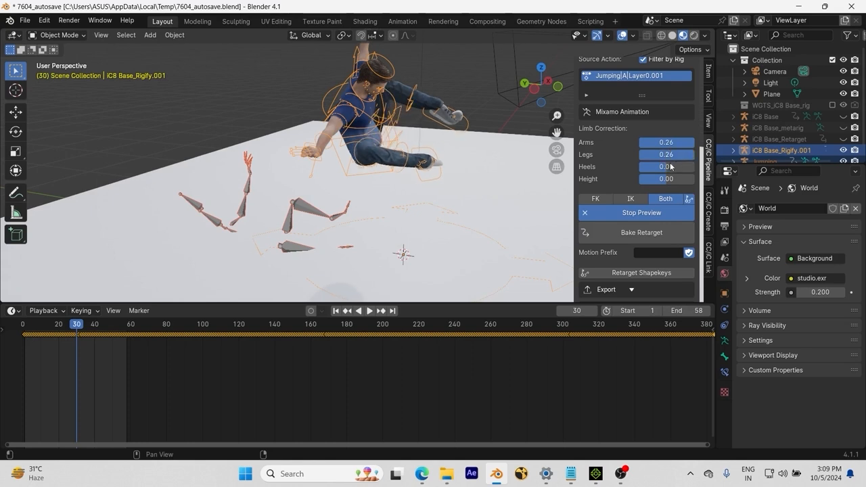
pyautogui.moveTo(690, 166); pyautogui.dragTo(717, 166)
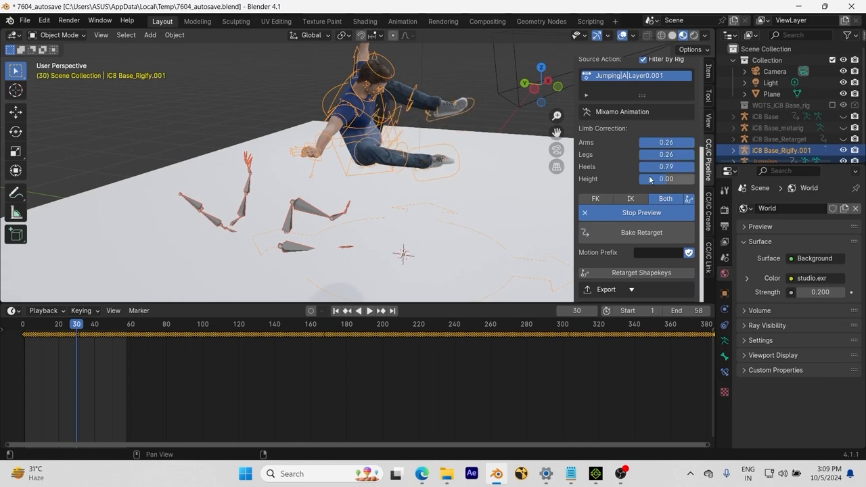
pyautogui.moveTo(667, 179); pyautogui.dragTo(680, 178)
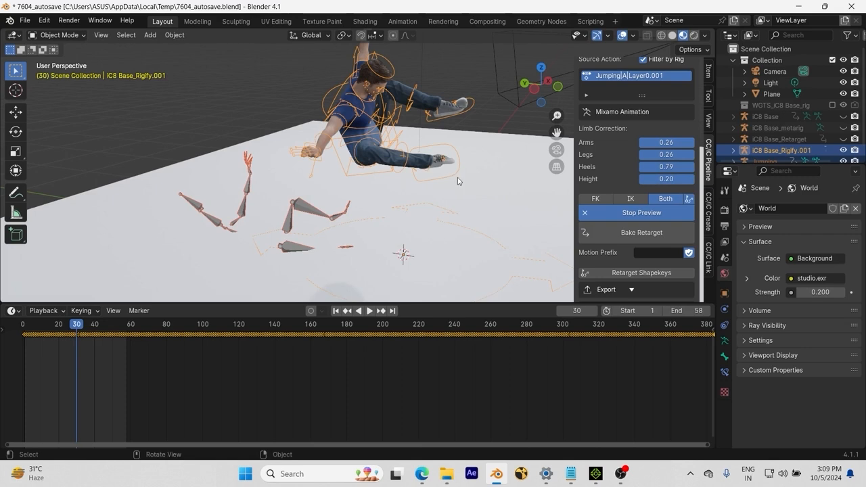
# Step: Switch the retarget mode to FK and restart the preview, playing the jump before stopping playback
pyautogui.click(598, 199)
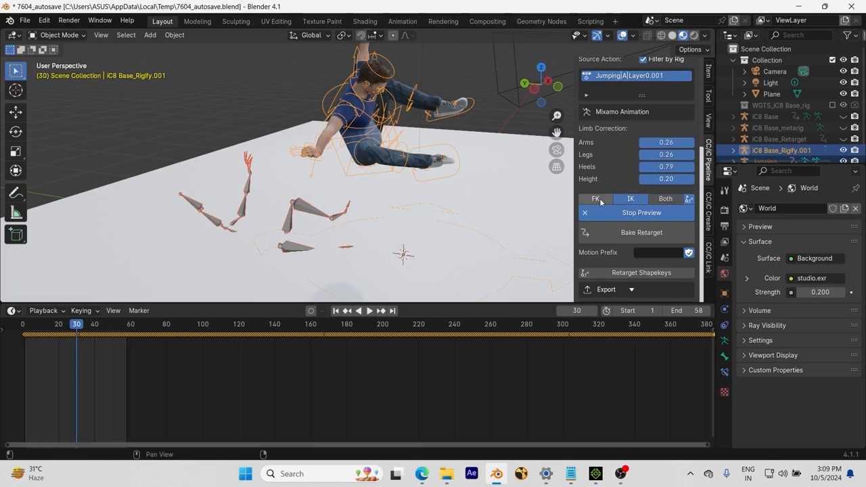
pyautogui.click(628, 215)
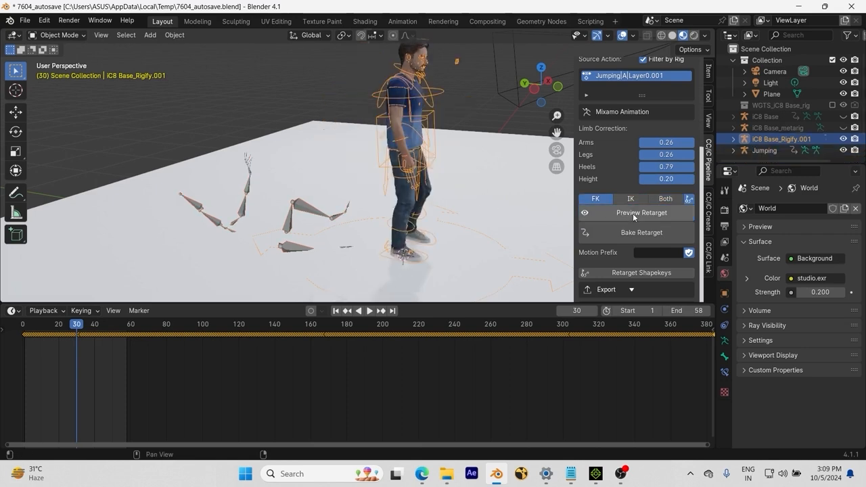
pyautogui.click(585, 215)
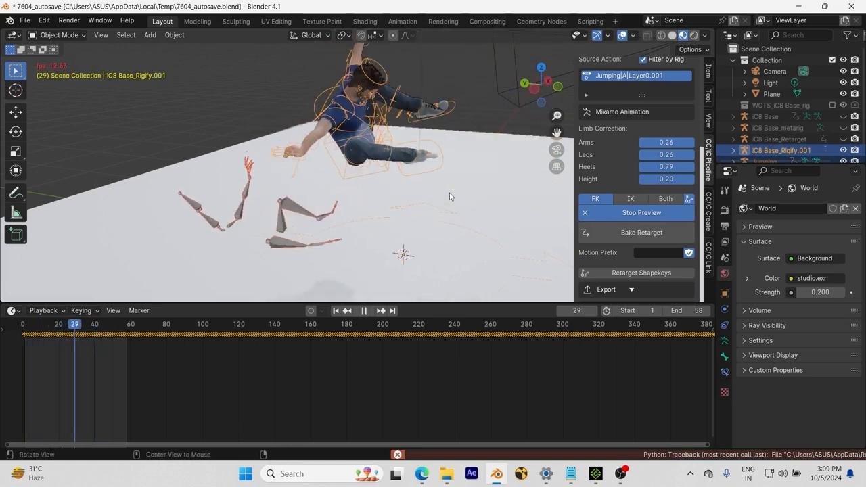
pyautogui.moveTo(451, 196); pyautogui.dragTo(489, 161, button='middle')
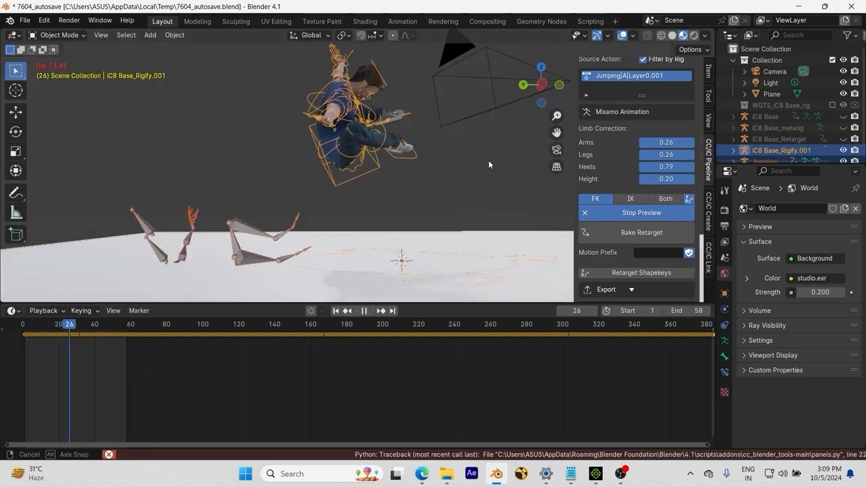
pyautogui.press('space')
# Step: Change the retargeting source armature to iC8 Base and choose its TempMotion action as the source action
pyautogui.scroll(-4, 605, 159)
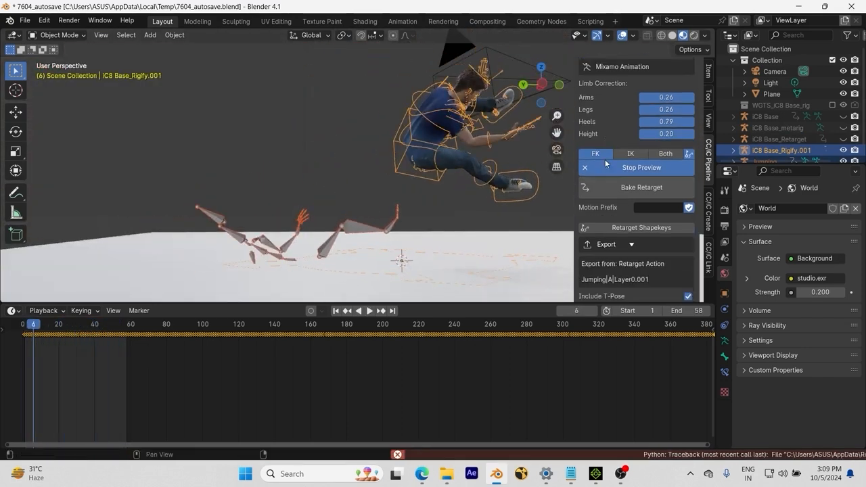
pyautogui.scroll(2, 605, 161)
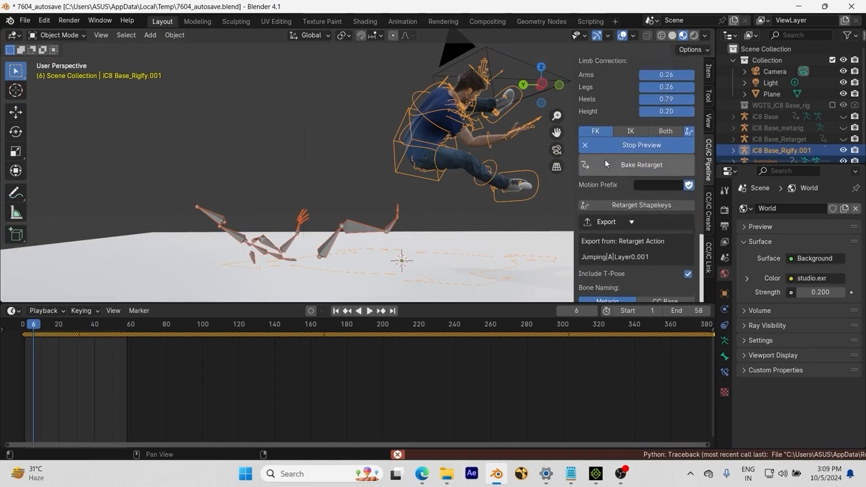
pyautogui.scroll(7, 606, 163)
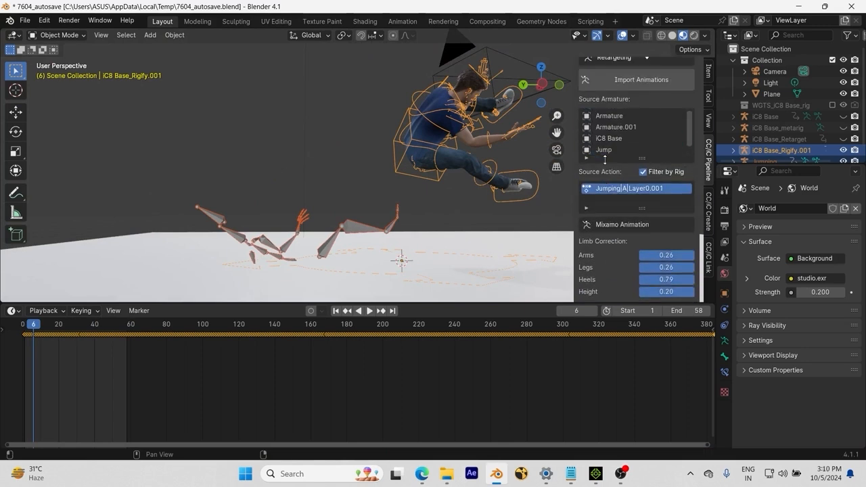
pyautogui.scroll(2, 581, 188)
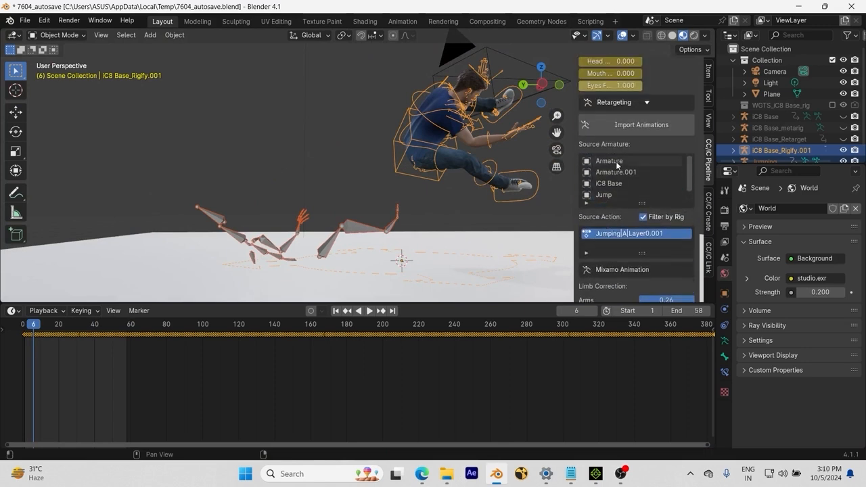
pyautogui.click(617, 161)
pyautogui.click(619, 174)
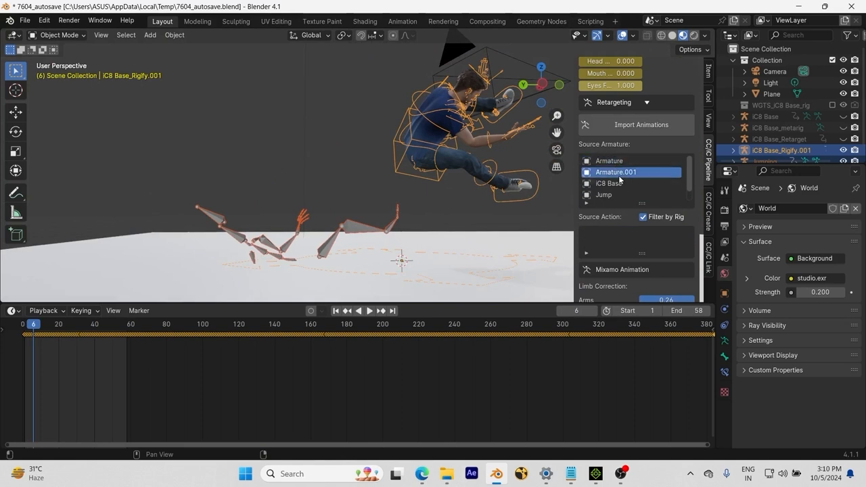
pyautogui.click(612, 183)
pyautogui.click(625, 233)
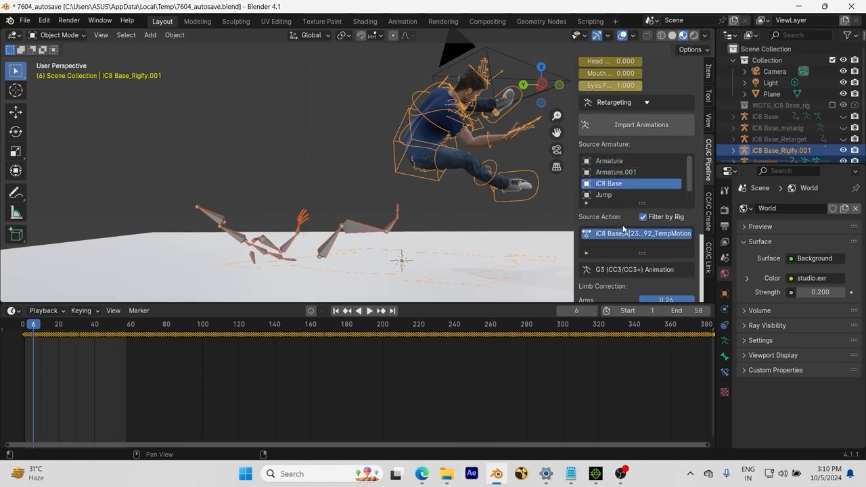
# Step: Stop the retarget preview and delete the Jumping armature from the scene
pyautogui.scroll(-4, 630, 215)
pyautogui.scroll(-4, 632, 203)
pyautogui.click(633, 190)
pyautogui.moveTo(488, 200); pyautogui.dragTo(364, 220, button='middle')
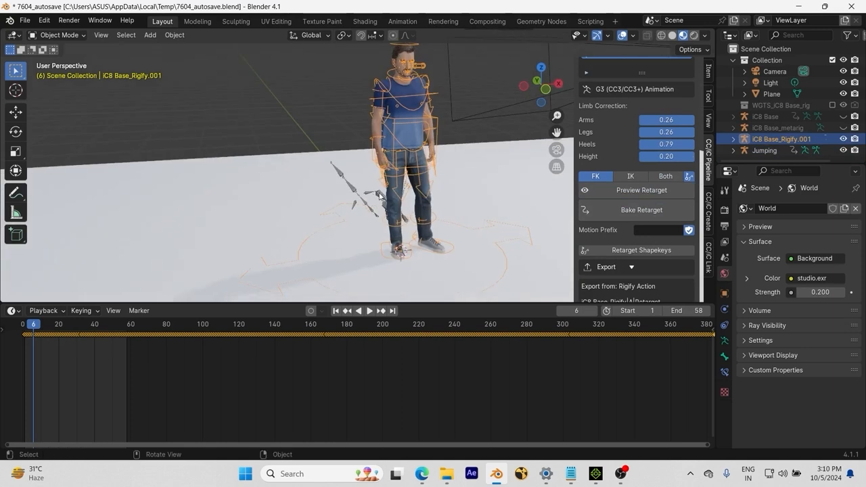
pyautogui.click(400, 252)
pyautogui.press('x')
pyautogui.click(379, 197)
pyautogui.moveTo(408, 192); pyautogui.dragTo(382, 202, button='middle')
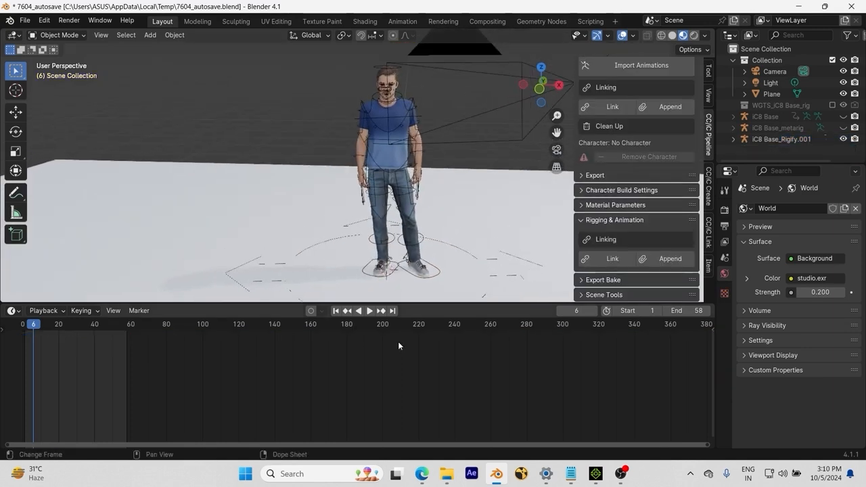
# Step: Switch to iClone 8 and apply Jumping.fbx from the Downloads folder to the character, converting it with the Mixamo_ChXXCharacter motion profile
pyautogui.hotkey('alt', 'Tab')
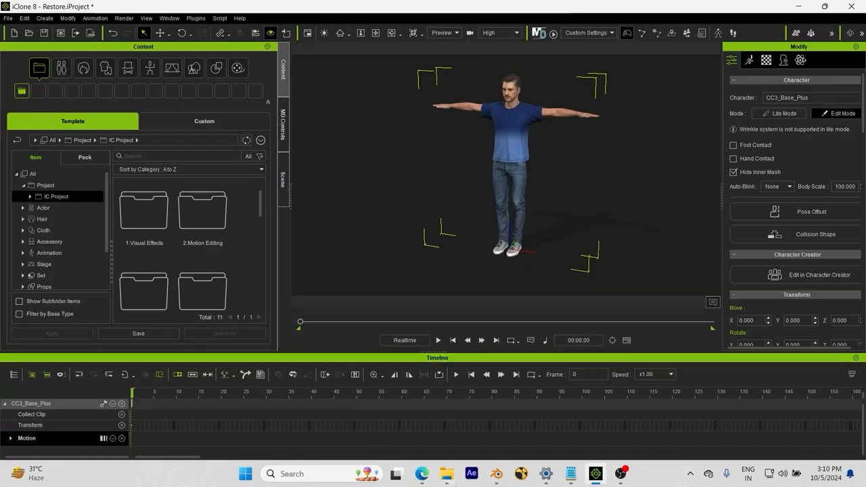
pyautogui.moveTo(449, 478)
pyautogui.click(449, 478)
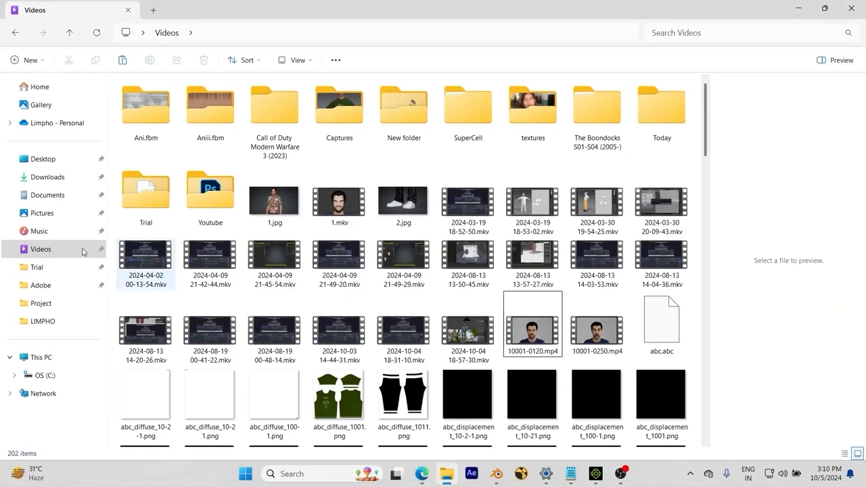
pyautogui.click(48, 177)
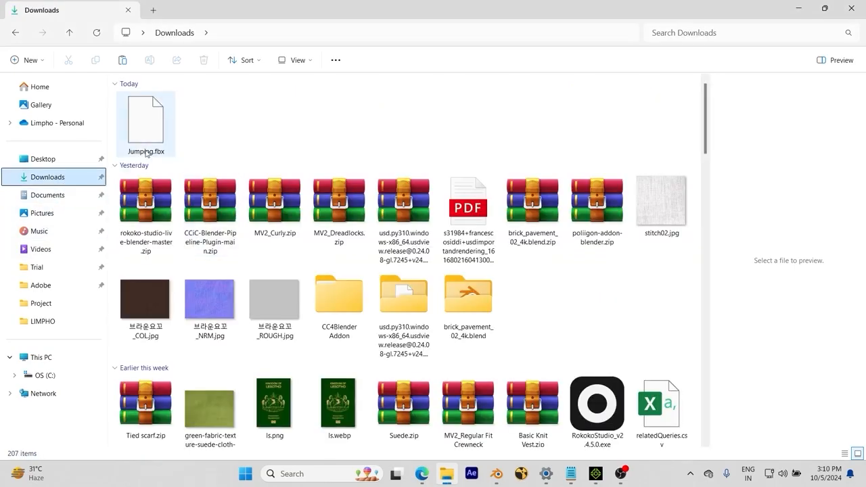
pyautogui.moveTo(142, 136); pyautogui.dragTo(505, 131)
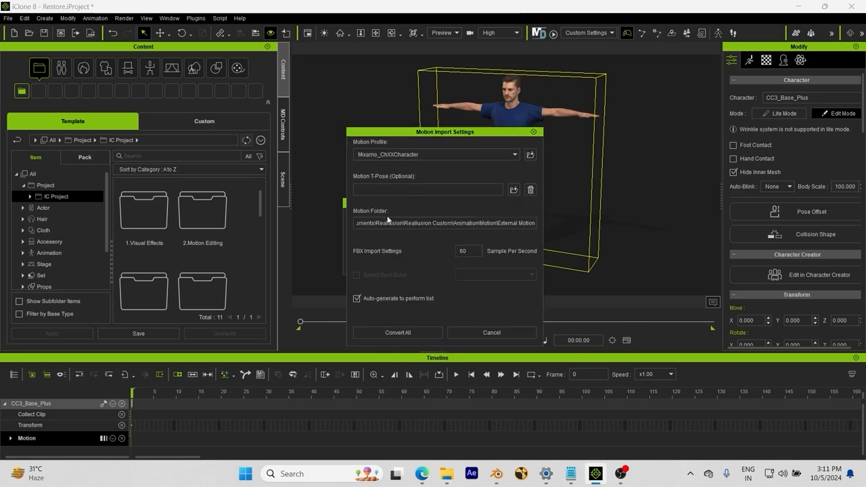
pyautogui.click(407, 334)
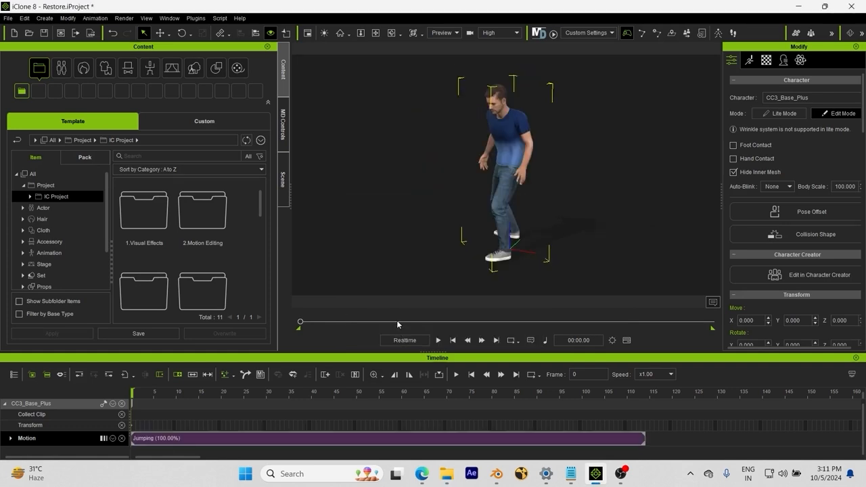
# Step: Play the Jumping motion on the character, replay it from the start, and stop playback
pyautogui.press('space')
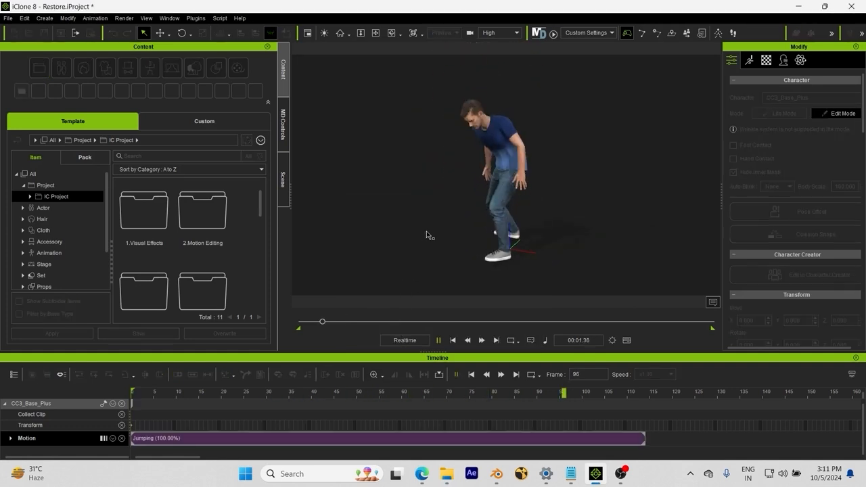
pyautogui.click(453, 341)
pyautogui.press('space')
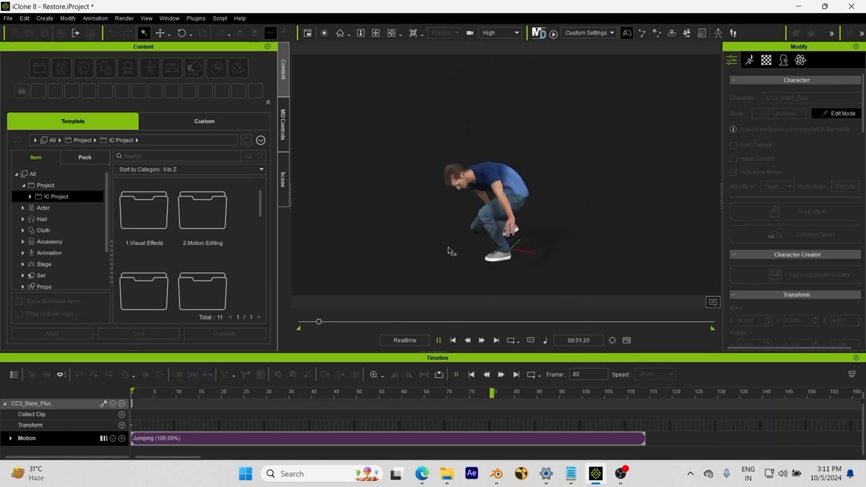
pyautogui.click(481, 109)
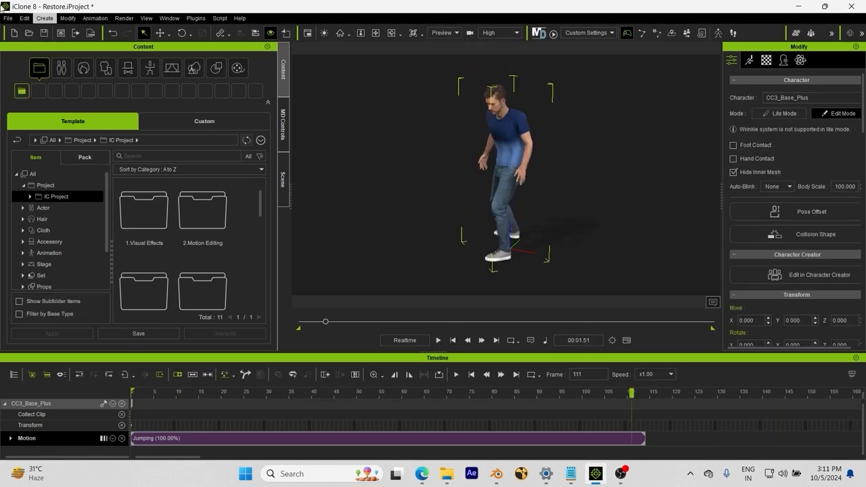
# Step: Open the FBX export settings for the animated character
pyautogui.click(7, 19)
pyautogui.moveTo(66, 101)
pyautogui.click(155, 109)
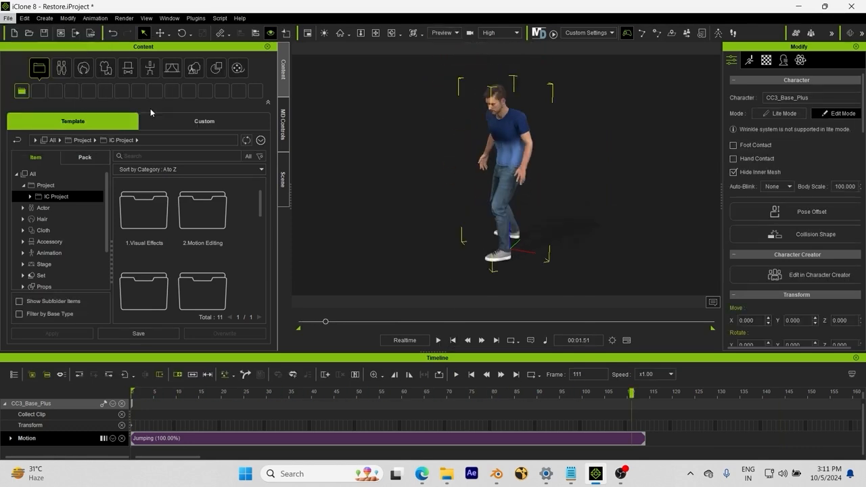
pyautogui.click(325, 162)
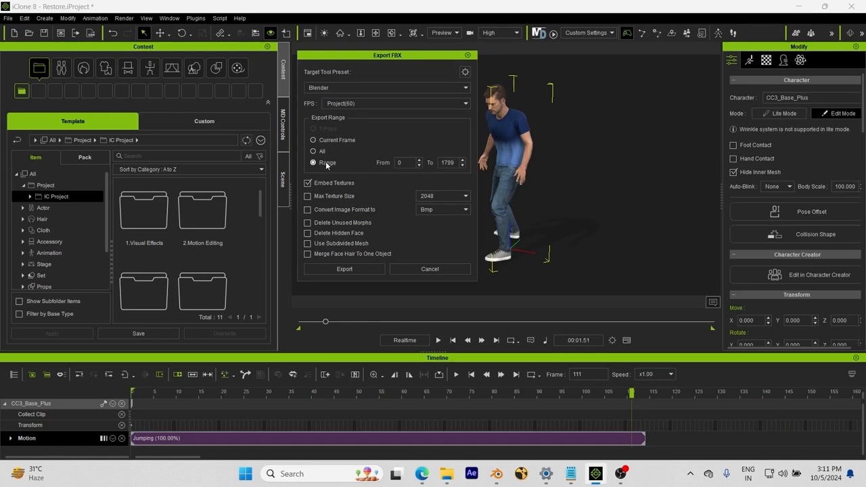
# Step: Close the FBX export settings and set the project's end point at frame 114, where the Jumping clip ends
pyautogui.click(426, 269)
pyautogui.moveTo(628, 394); pyautogui.dragTo(650, 402)
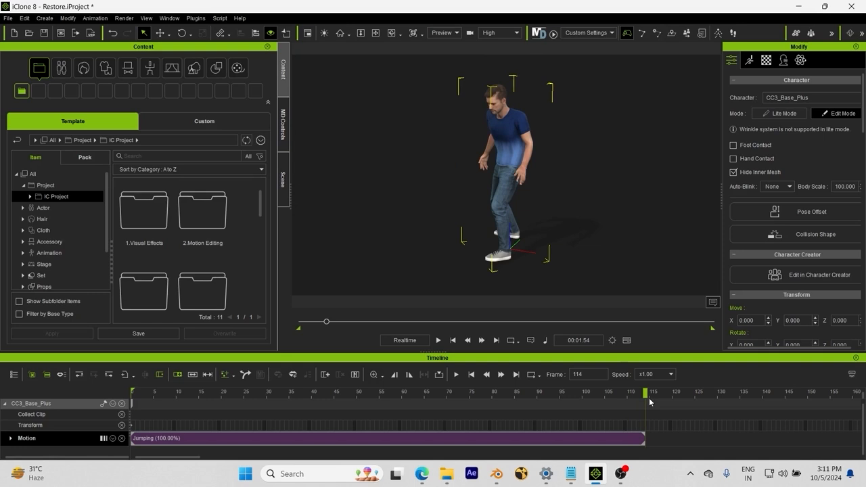
pyautogui.click(409, 375)
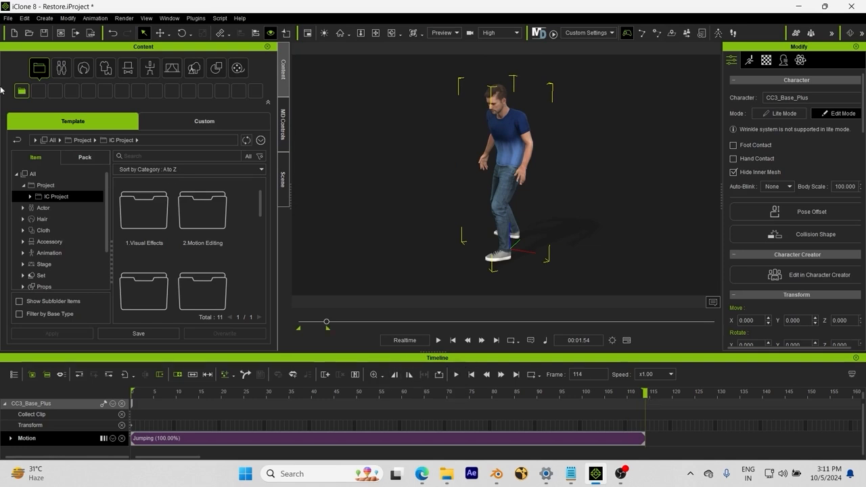
# Step: Reopen the FBX export settings to check the export range, and close them without exporting
pyautogui.click(7, 19)
pyautogui.moveTo(107, 104)
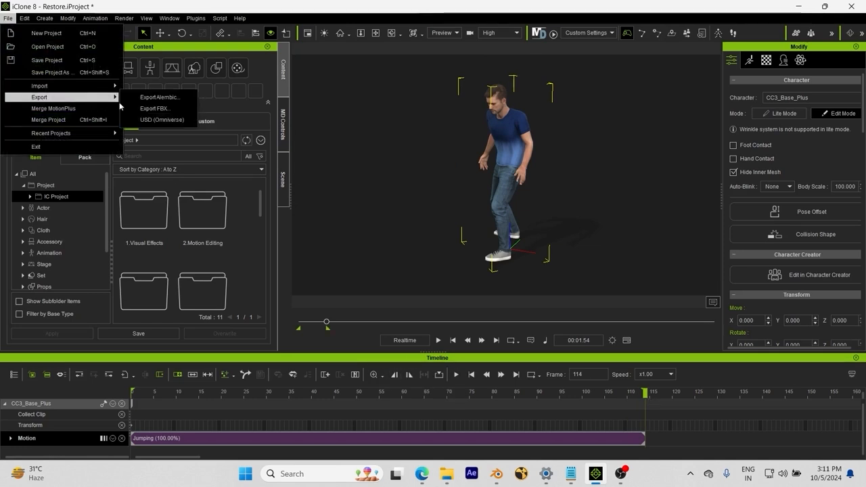
pyautogui.click(143, 108)
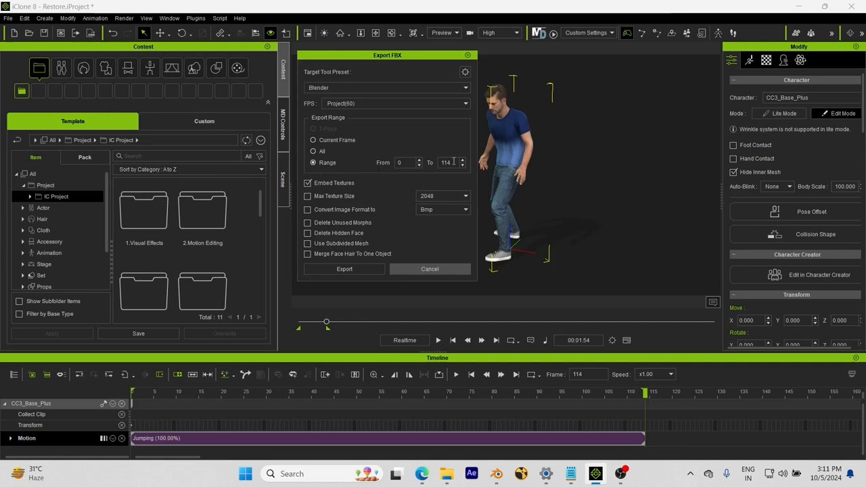
pyautogui.click(418, 270)
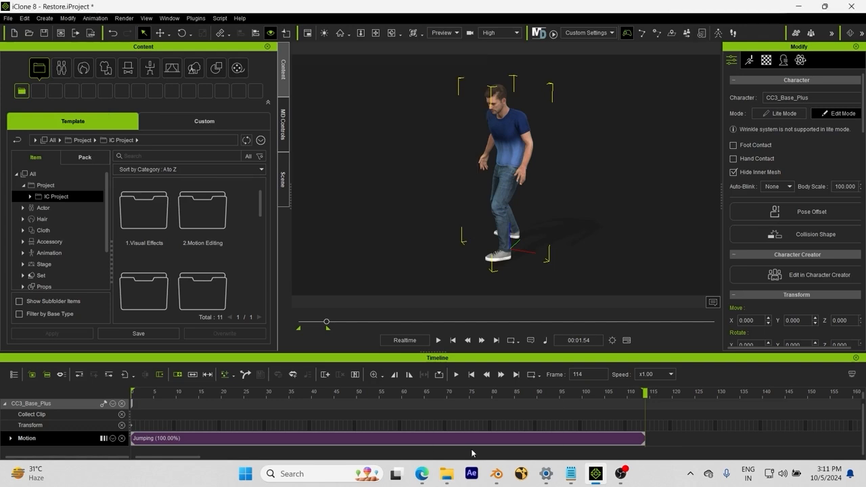
# Step: Switch to Blender, select the iC8 Base_Rigify.001 rig and enter Pose Mode
pyautogui.click(497, 477)
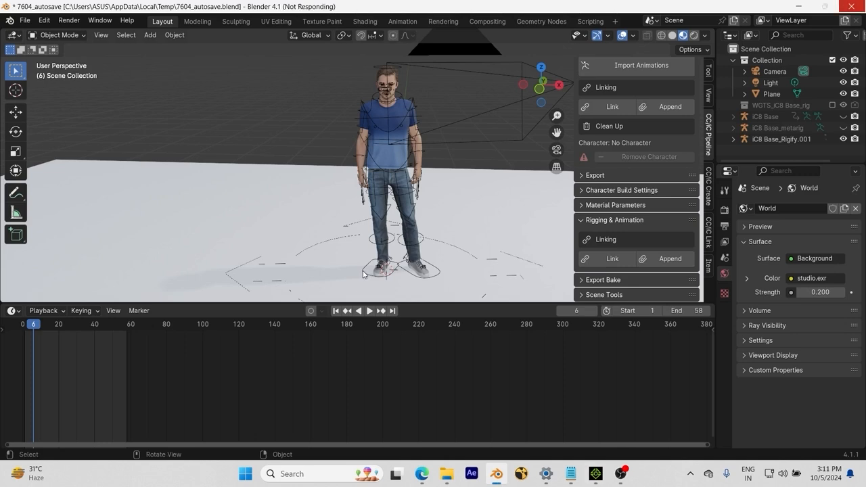
pyautogui.click(363, 274)
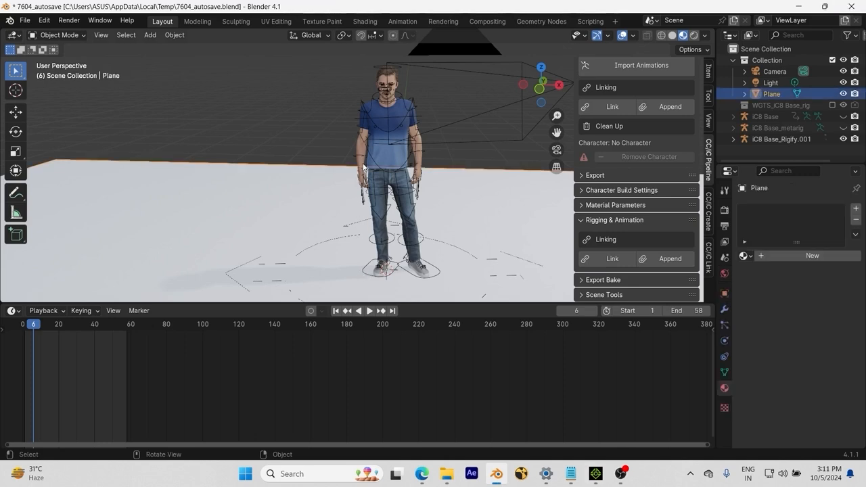
pyautogui.click(362, 197)
pyautogui.click(362, 197)
pyautogui.click(362, 198)
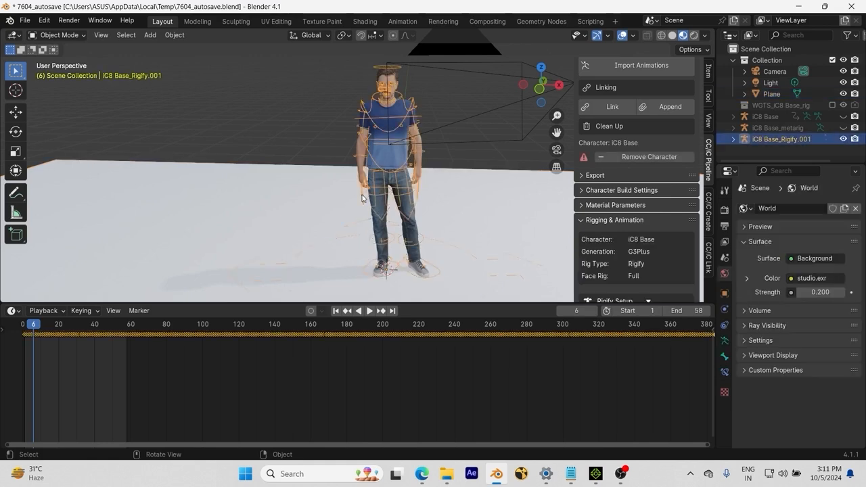
pyautogui.click(67, 35)
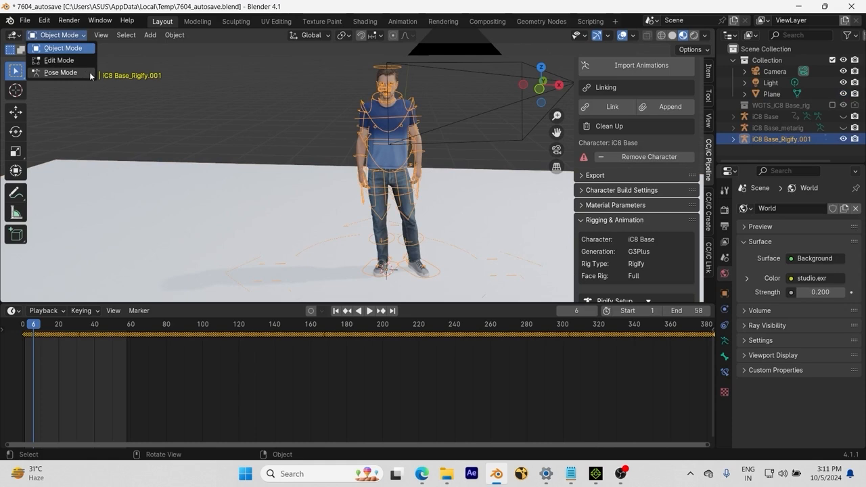
pyautogui.click(60, 73)
# Step: Try to move the right foot IK control while the rig is in FK mode
pyautogui.click(368, 276)
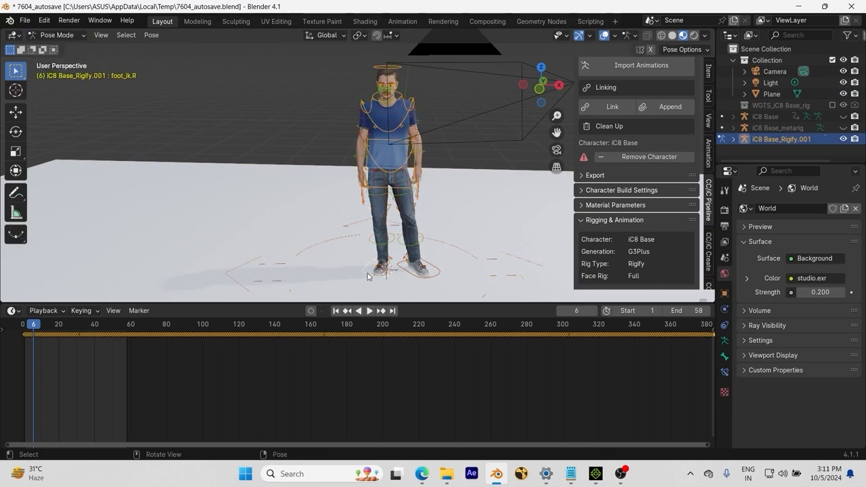
pyautogui.press('g')
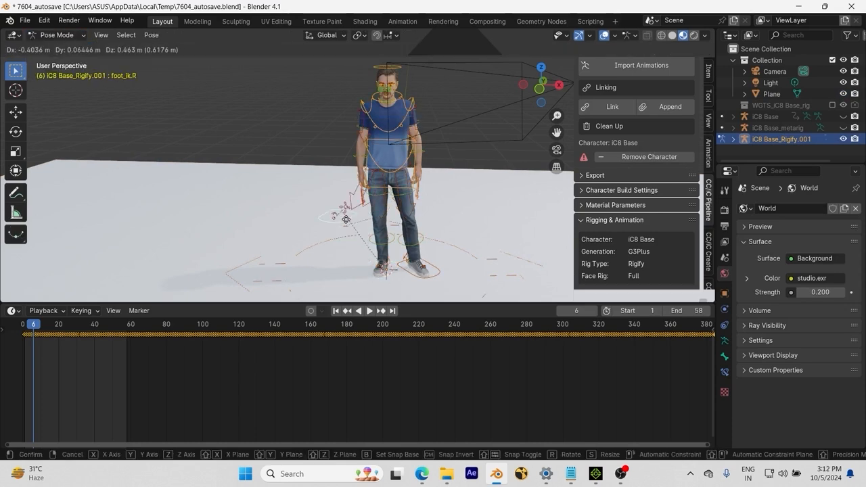
pyautogui.rightClick(346, 219)
# Step: Toggle the rig between IK and FK, leaving the arms and legs in IK mode
pyautogui.scroll(-6, 628, 184)
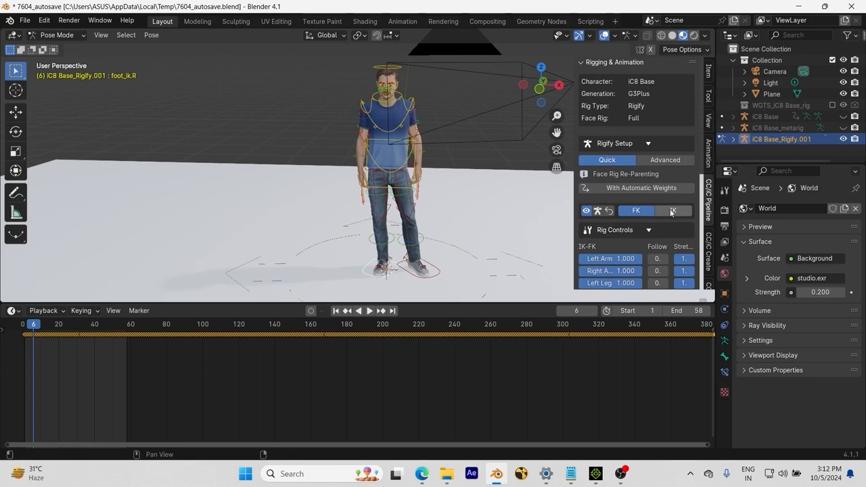
pyautogui.click(672, 211)
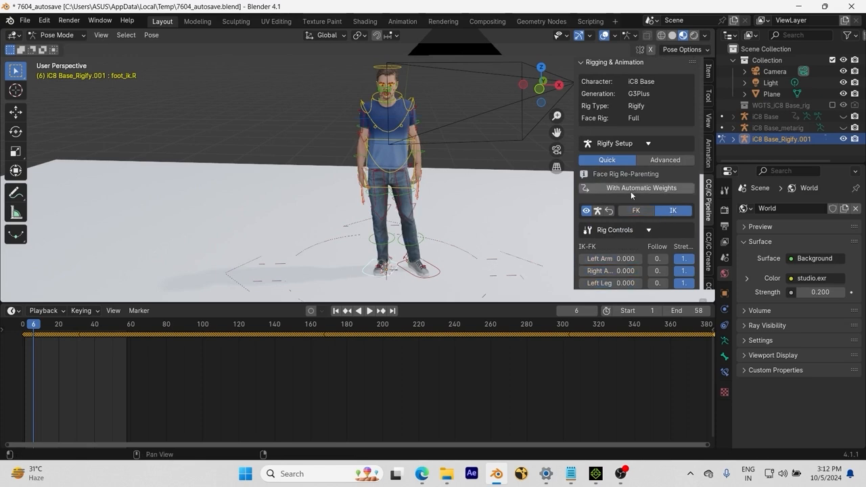
pyautogui.click(635, 211)
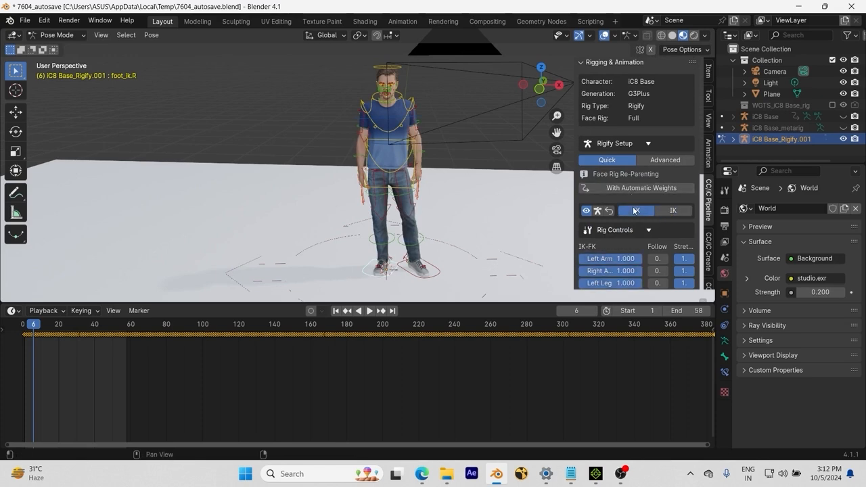
pyautogui.click(673, 211)
# Step: Test the IK legs by trying to move the right foot control and, from a side view, the left foot control
pyautogui.press('g')
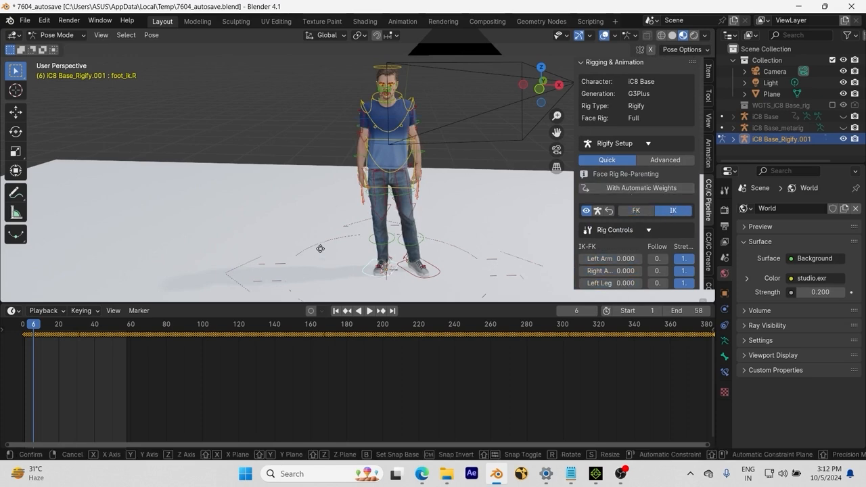
pyautogui.rightClick(329, 247)
pyautogui.moveTo(366, 242); pyautogui.dragTo(287, 240, button='middle')
pyautogui.click(367, 285)
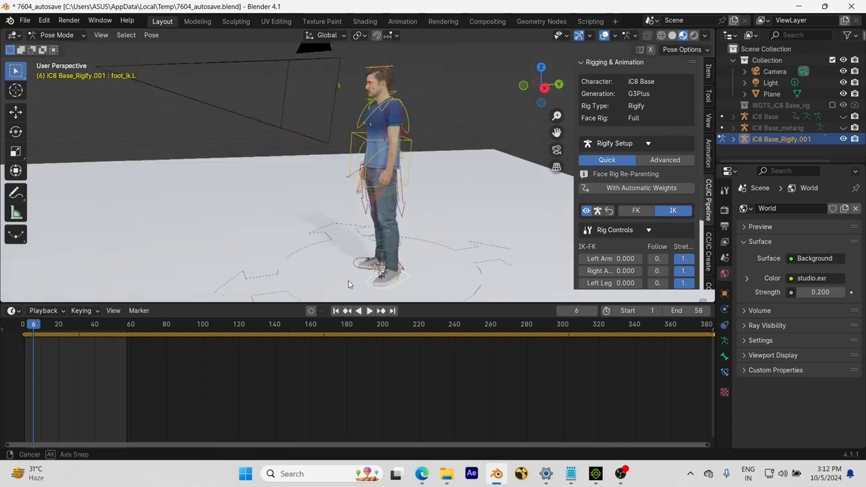
pyautogui.moveTo(367, 284); pyautogui.dragTo(329, 271, button='middle')
pyautogui.press('g')
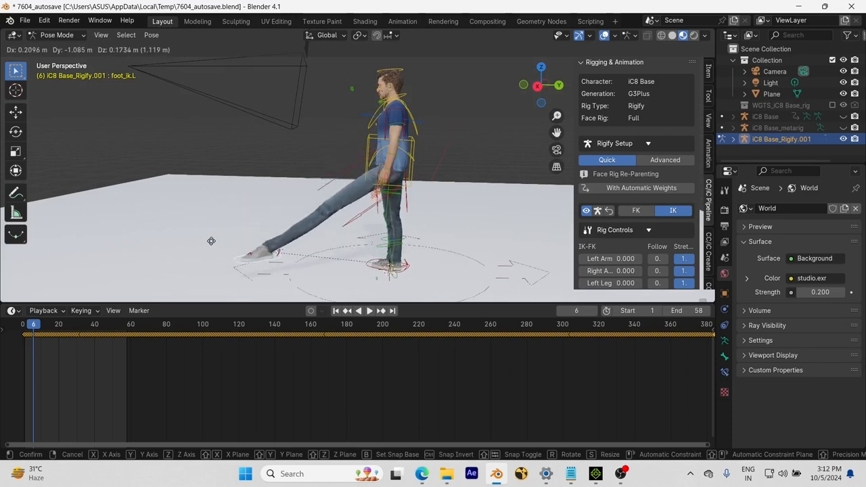
pyautogui.rightClick(196, 215)
# Step: Set the IK stretch to 0 for both arms and both legs in the rig controls
pyautogui.scroll(-2, 649, 251)
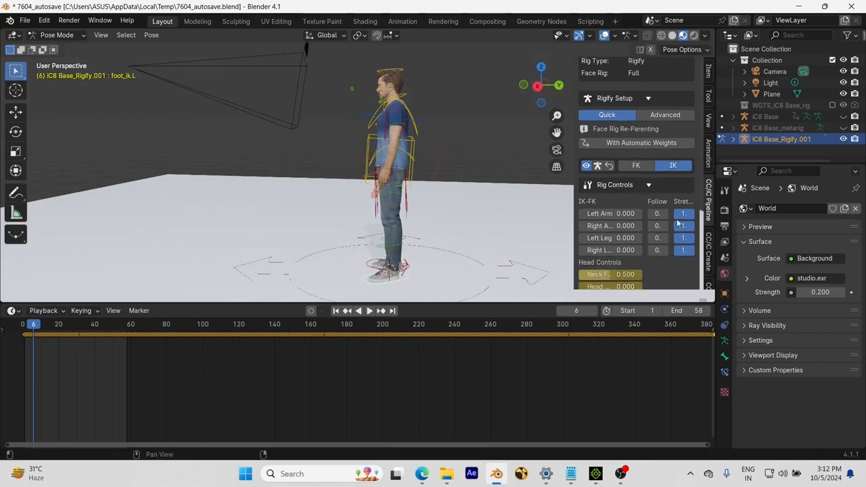
pyautogui.click(684, 214)
pyautogui.click(683, 226)
pyautogui.click(683, 238)
pyautogui.click(683, 250)
# Step: Set the Follow value to 1 for both legs and both arms in the rig controls
pyautogui.click(657, 250)
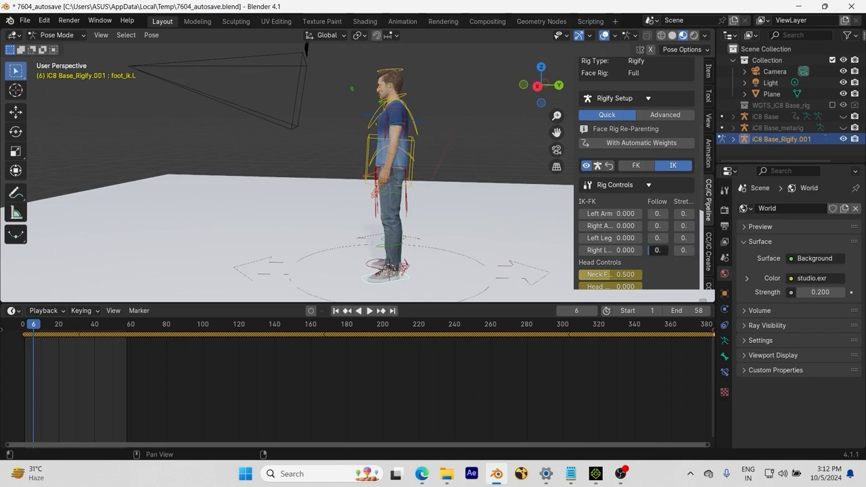
pyautogui.click(657, 238)
pyautogui.click(657, 225)
pyautogui.click(652, 214)
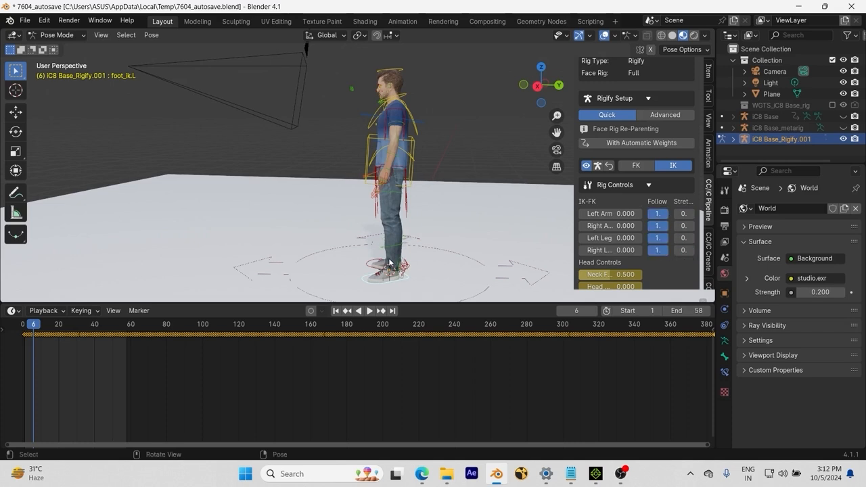
# Step: Move the left foot IK control about 1.49 m forward and up, and rotate it so the toes point upward
pyautogui.press('g')
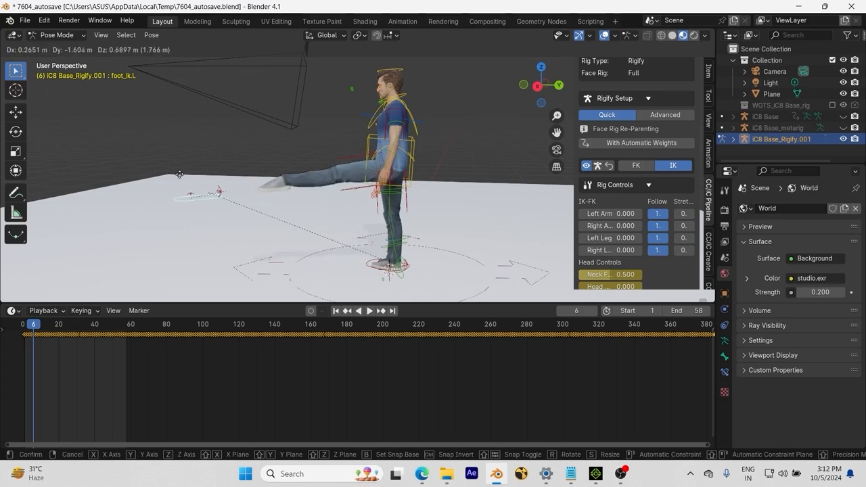
pyautogui.click(300, 269)
pyautogui.press('r')
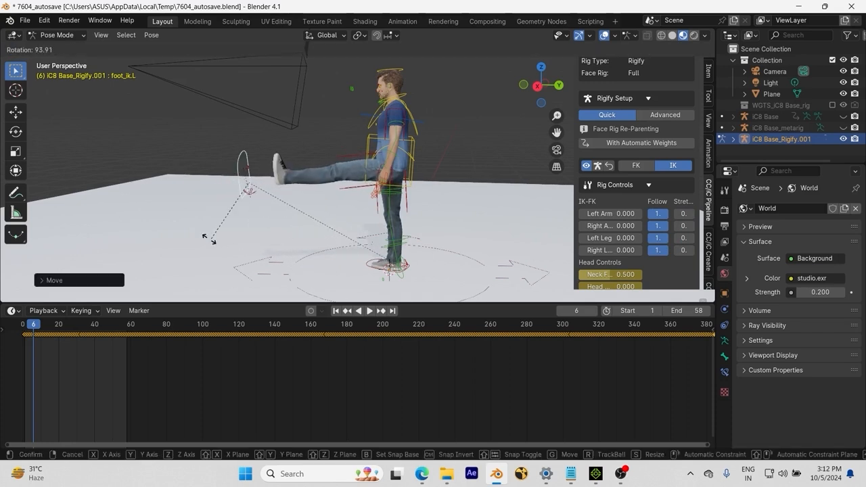
pyautogui.click(301, 174)
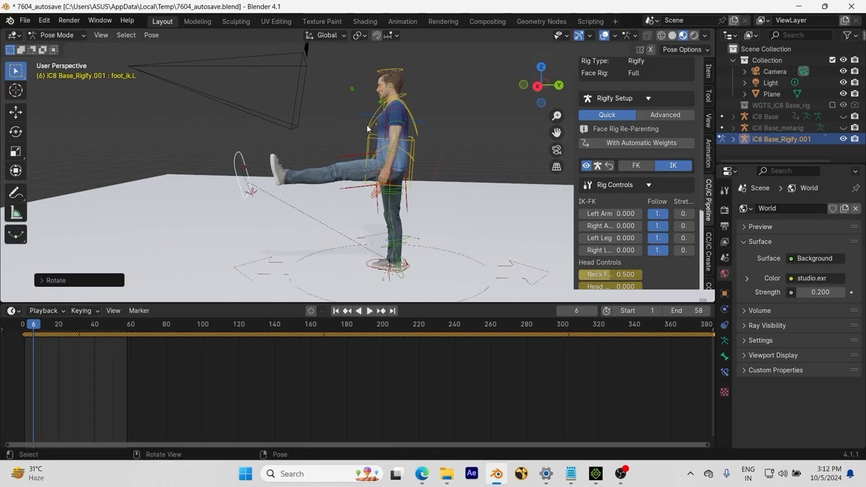
# Step: Try to rotate the chest control so the upper body leans backward
pyautogui.click(371, 130)
pyautogui.press('r')
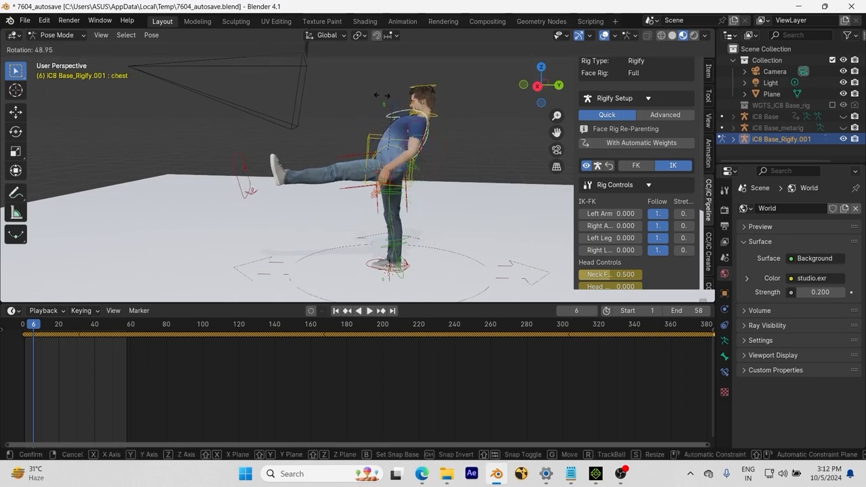
pyautogui.rightClick(324, 70)
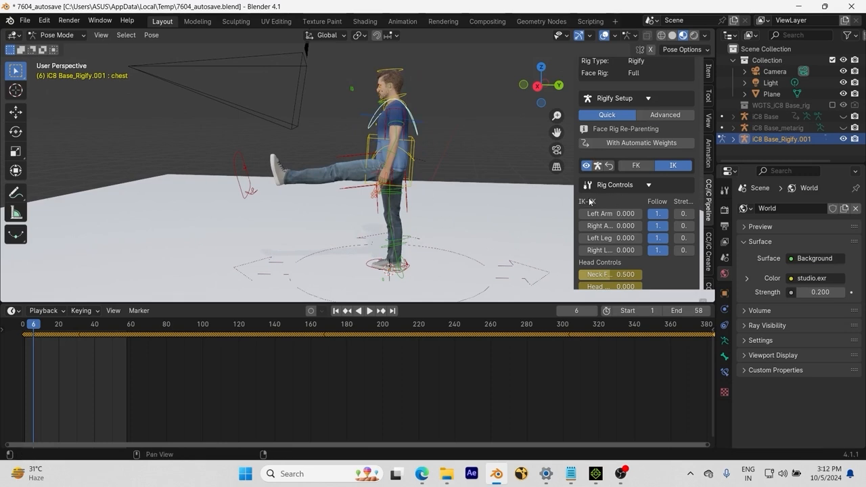
# Step: Collapse the Rig Controls and Retargeting sections and set the motion export's bone naming to CC Base
pyautogui.click(646, 187)
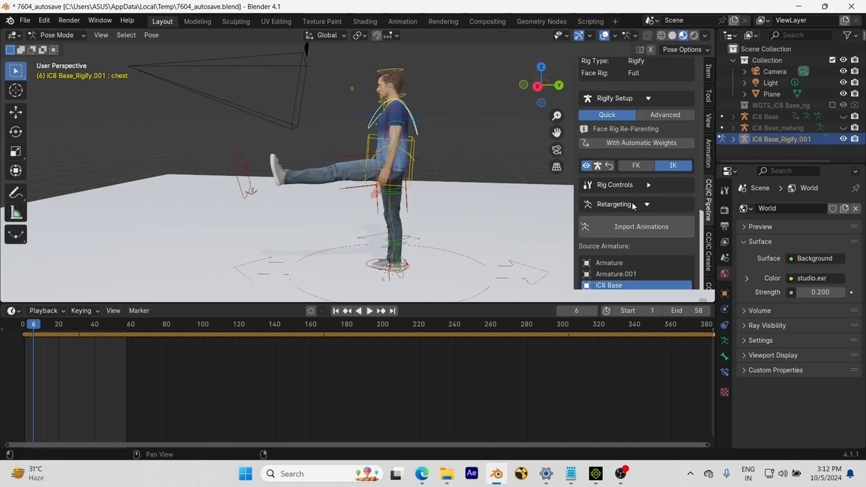
pyautogui.click(647, 205)
pyautogui.scroll(-2, 633, 215)
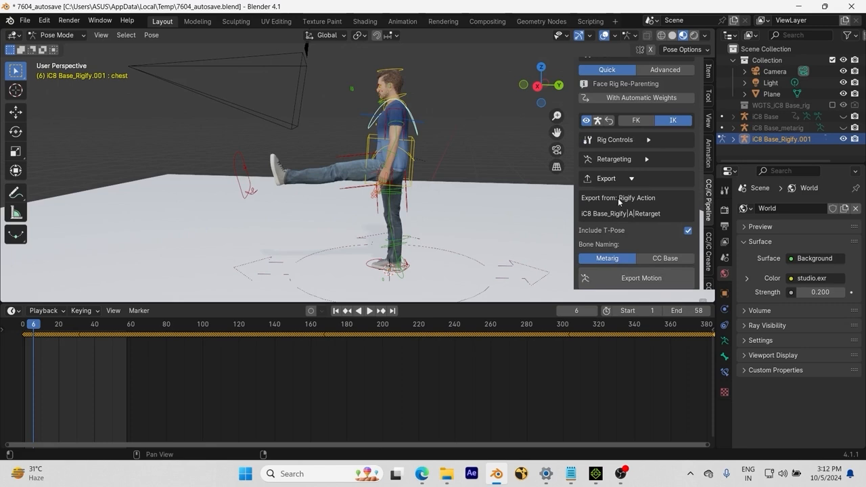
pyautogui.scroll(-2, 628, 216)
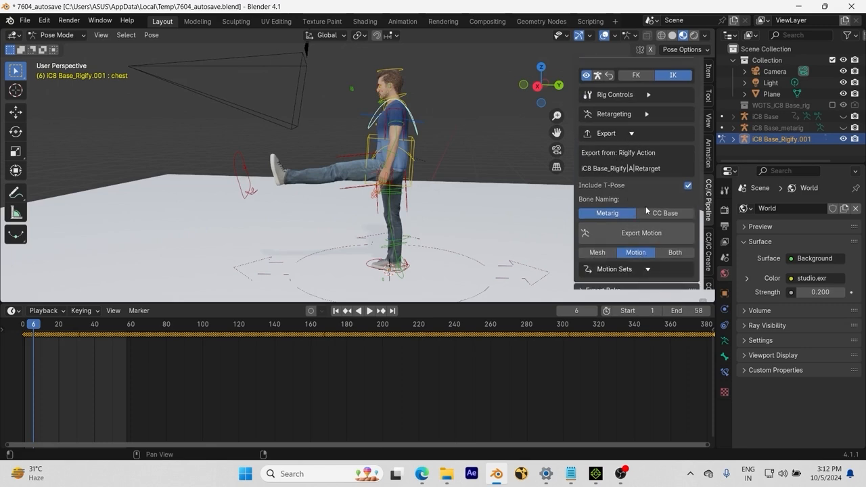
pyautogui.click(665, 213)
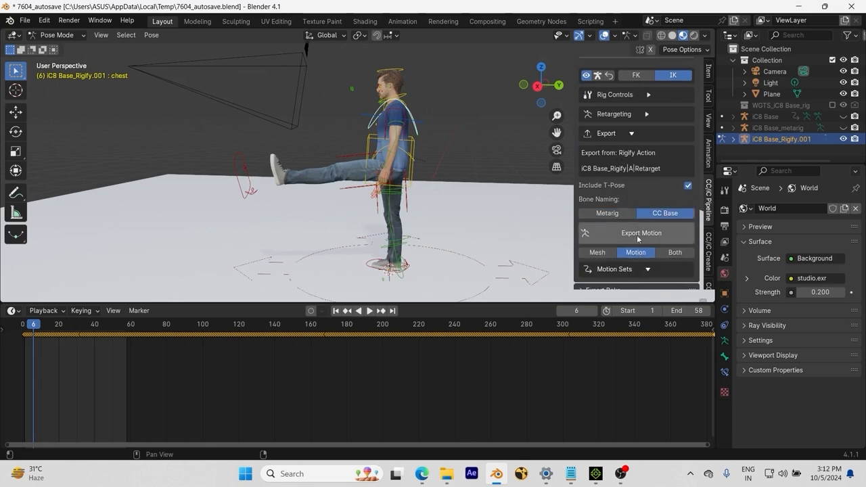
# Step: Return the Rigify rig from Pose Mode to Object Mode
pyautogui.scroll(-1, 644, 234)
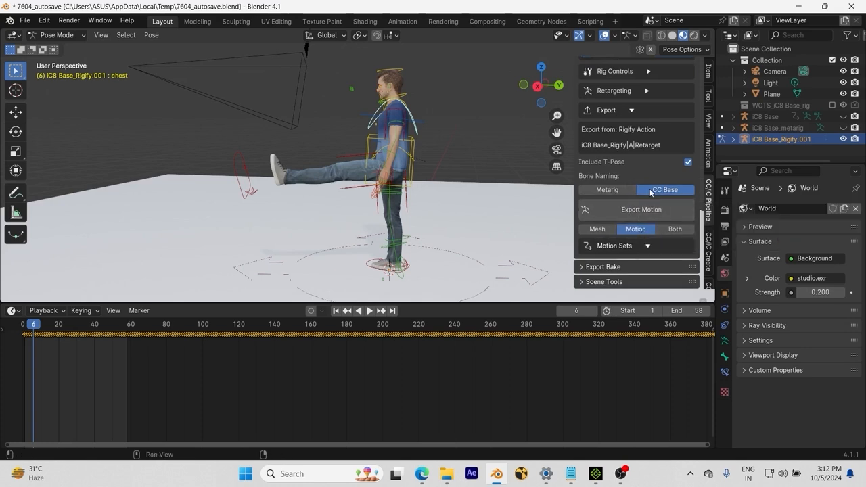
pyautogui.scroll(2, 651, 192)
pyautogui.scroll(-3, 650, 188)
pyautogui.scroll(3, 650, 189)
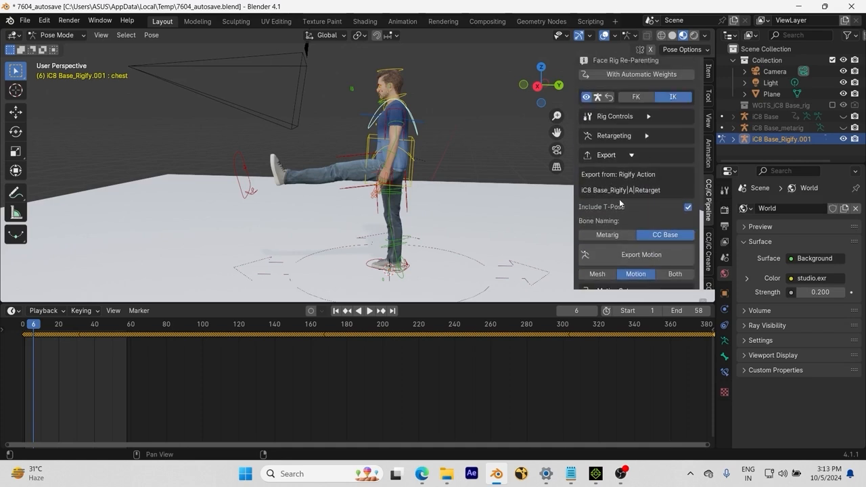
pyautogui.click(57, 35)
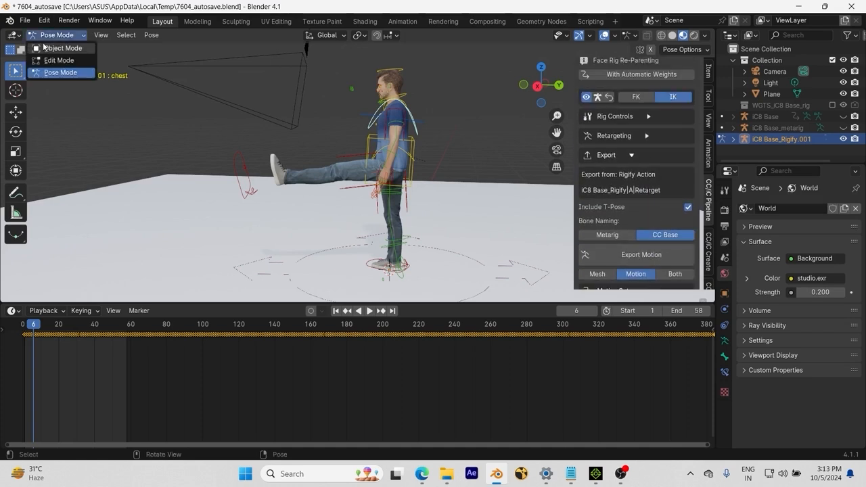
pyautogui.click(51, 47)
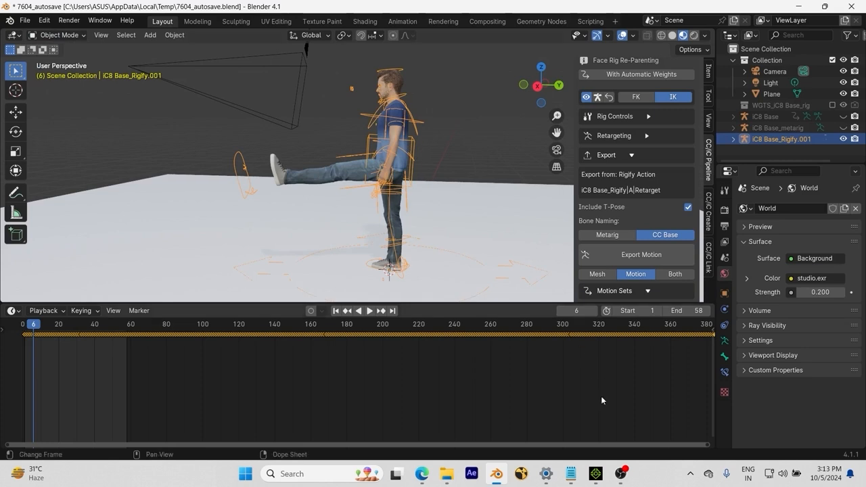